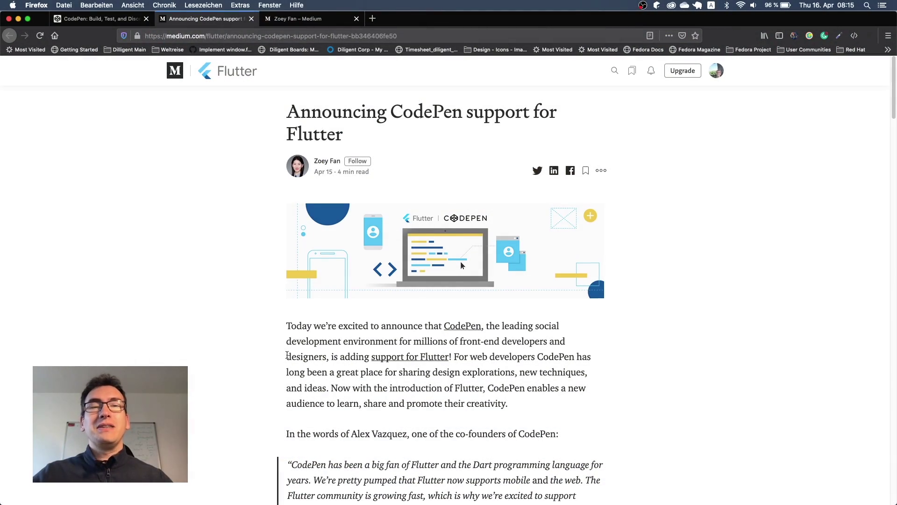
Scroll through the 'Announcing CodePen support for Flutter' article down to the DartPad comparison paragraph
{"action": "scroll", "coordinate": [271, 348], "scroll_direction": "down", "scroll_amount": 1}
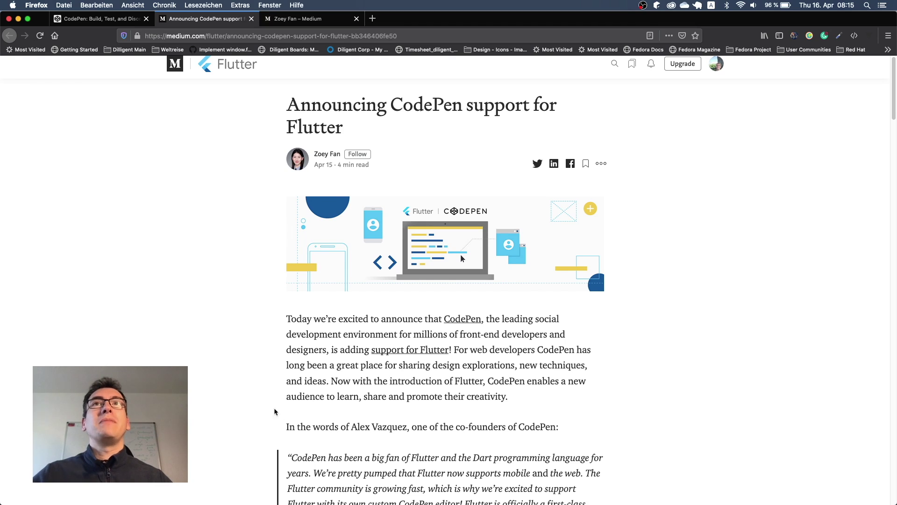
{"action": "scroll", "coordinate": [299, 360], "scroll_direction": "down", "scroll_amount": 3}
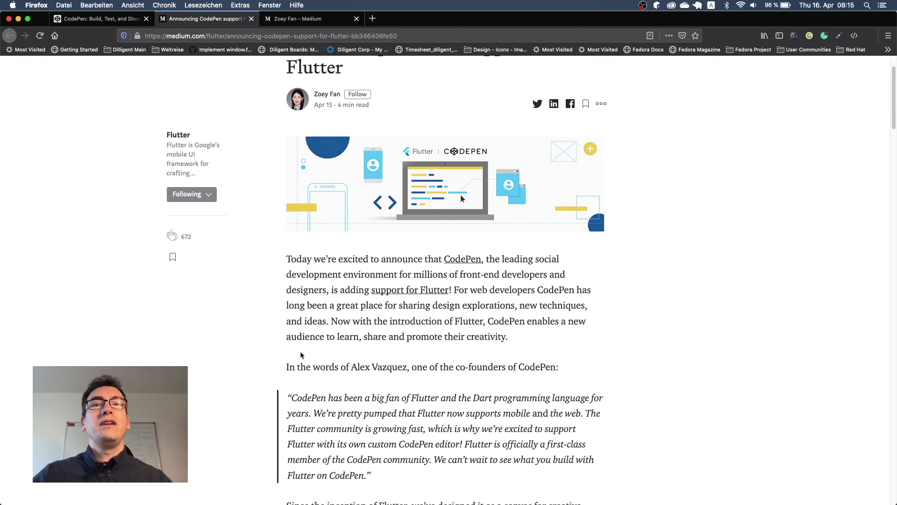
{"action": "scroll", "coordinate": [301, 355], "scroll_direction": "down", "scroll_amount": 3}
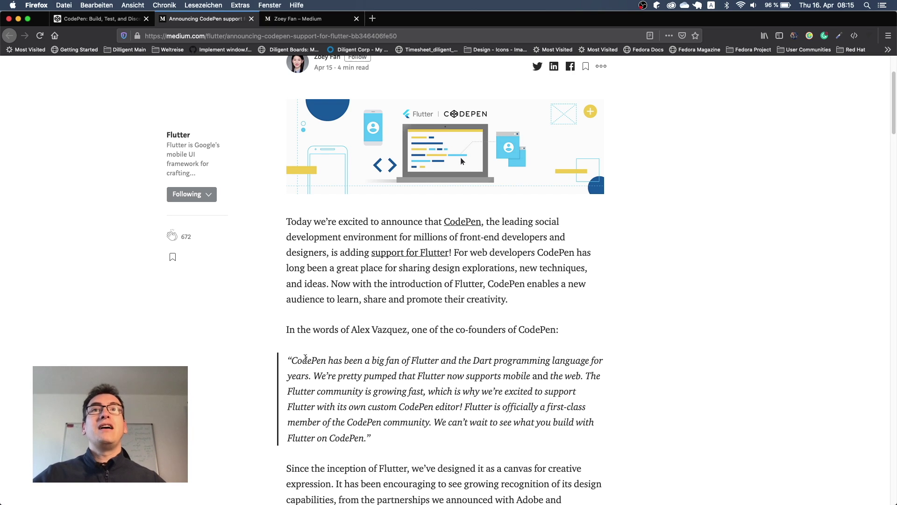
{"action": "scroll", "coordinate": [312, 353], "scroll_direction": "down", "scroll_amount": 3}
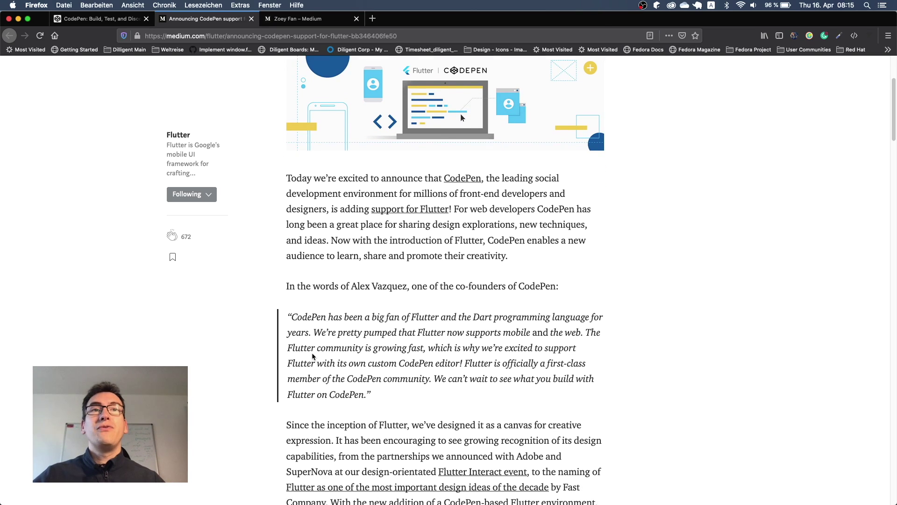
{"action": "scroll", "coordinate": [313, 355], "scroll_direction": "down", "scroll_amount": 7}
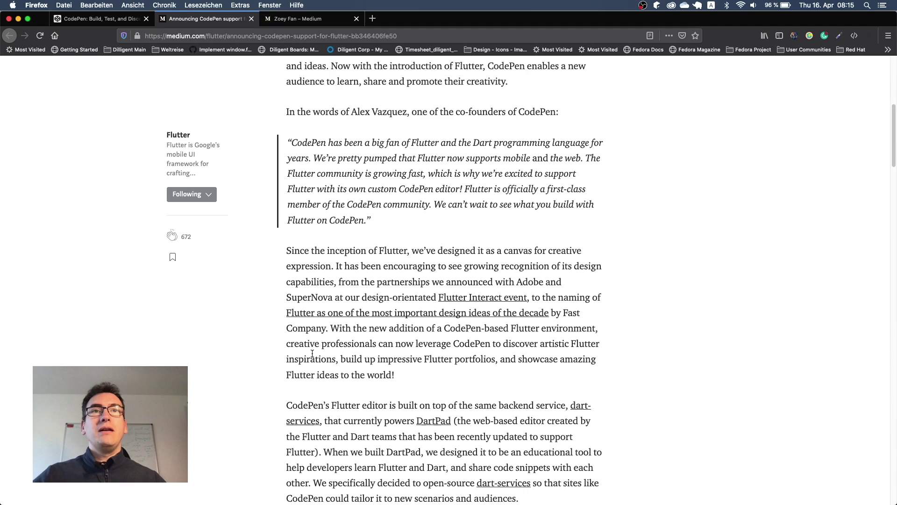
{"action": "scroll", "coordinate": [313, 354], "scroll_direction": "down", "scroll_amount": 6}
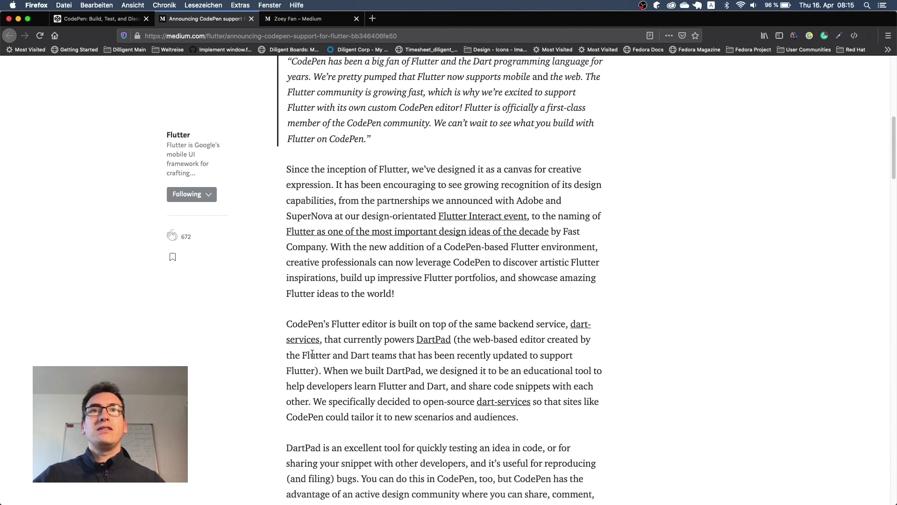
{"action": "scroll", "coordinate": [313, 353], "scroll_direction": "down", "scroll_amount": 3}
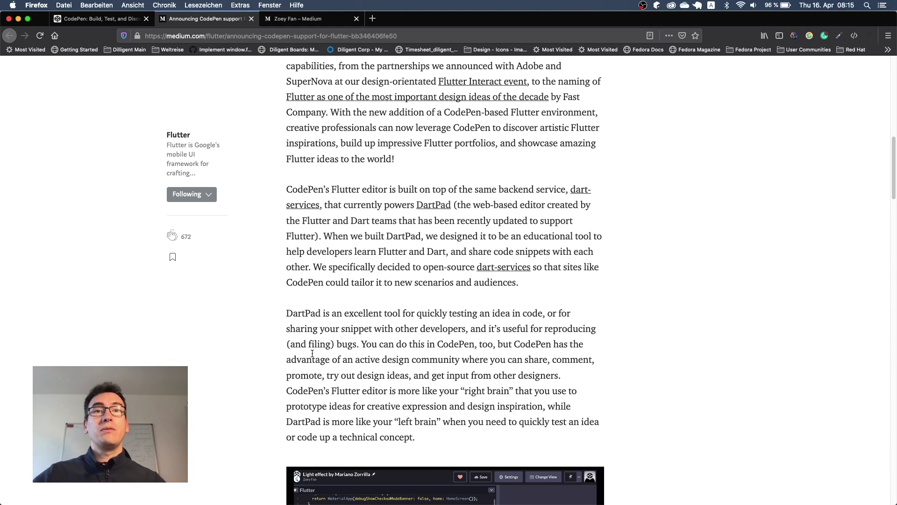
{"action": "scroll", "coordinate": [312, 354], "scroll_direction": "down", "scroll_amount": 11}
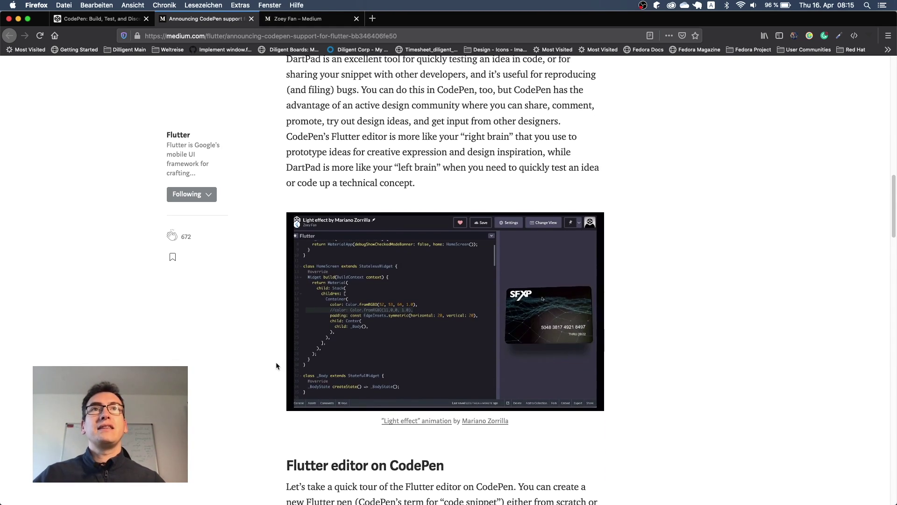
Scroll to the 'Flutter editor on CodePen' heading and highlight 'either from scratch or from an existing template'
{"action": "scroll", "coordinate": [276, 363], "scroll_direction": "down", "scroll_amount": 1}
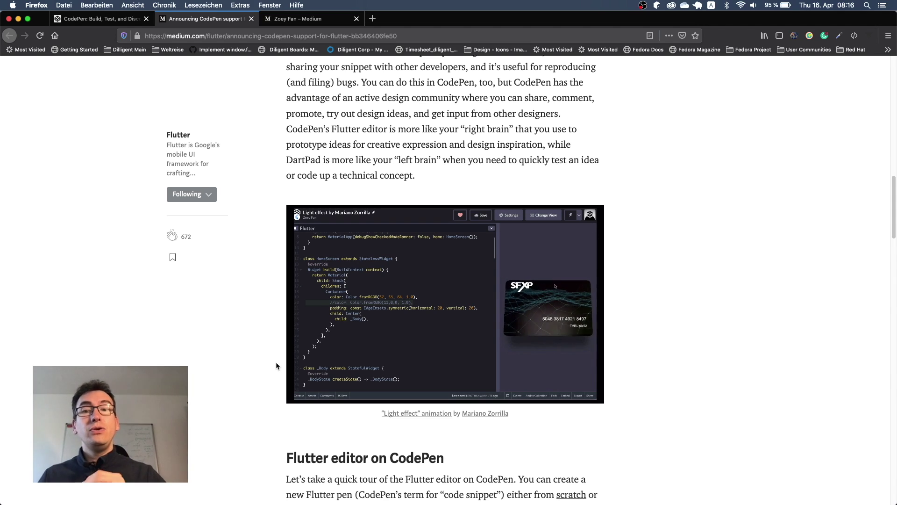
{"action": "scroll", "coordinate": [276, 365], "scroll_direction": "down", "scroll_amount": 5}
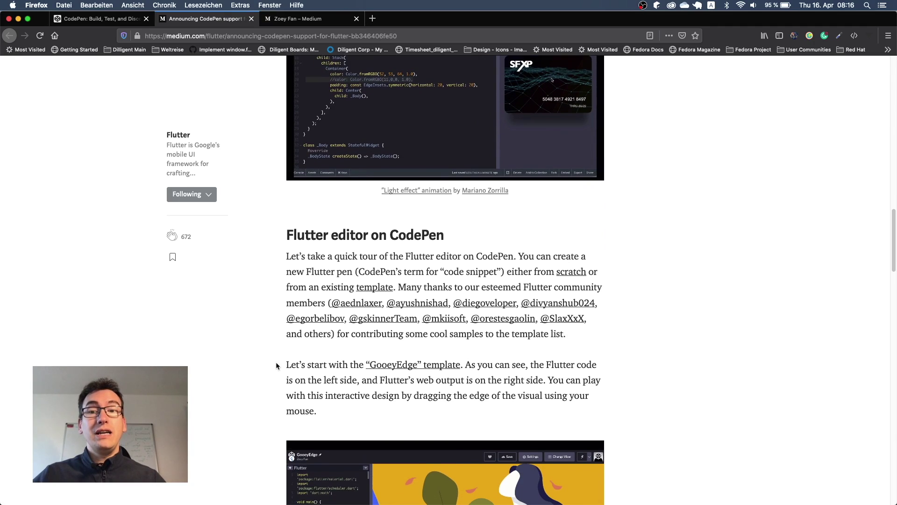
{"action": "scroll", "coordinate": [276, 363], "scroll_direction": "down", "scroll_amount": 5}
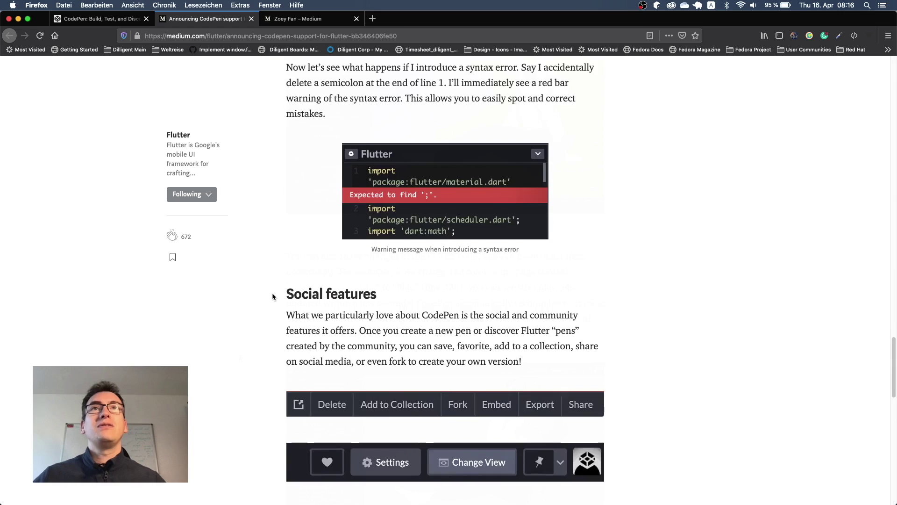
{"action": "scroll", "coordinate": [272, 293], "scroll_direction": "up", "scroll_amount": 15}
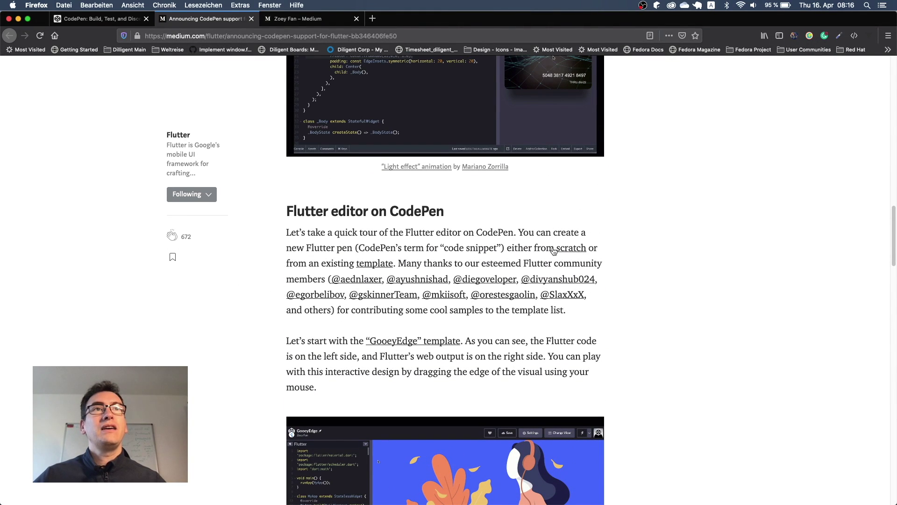
{"action": "left_click_drag", "start_coordinate": [508, 248], "coordinate": [403, 260]}
Open the article's 'scratch' and 'template' links in new tabs, switch to the new Flutter pen, and begin renaming it
{"action": "left_click", "coordinate": [571, 248], "text": "super"}
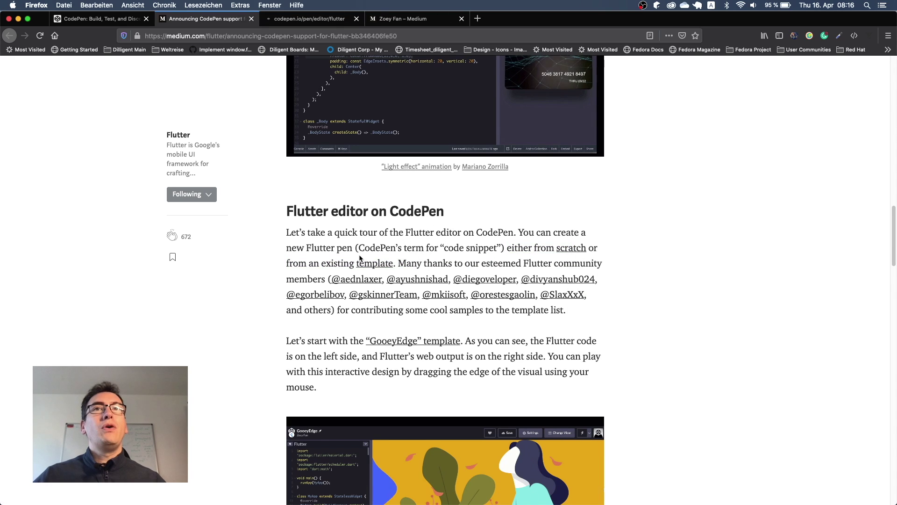
{"action": "right_click", "coordinate": [380, 265]}
{"action": "left_click", "coordinate": [380, 264]}
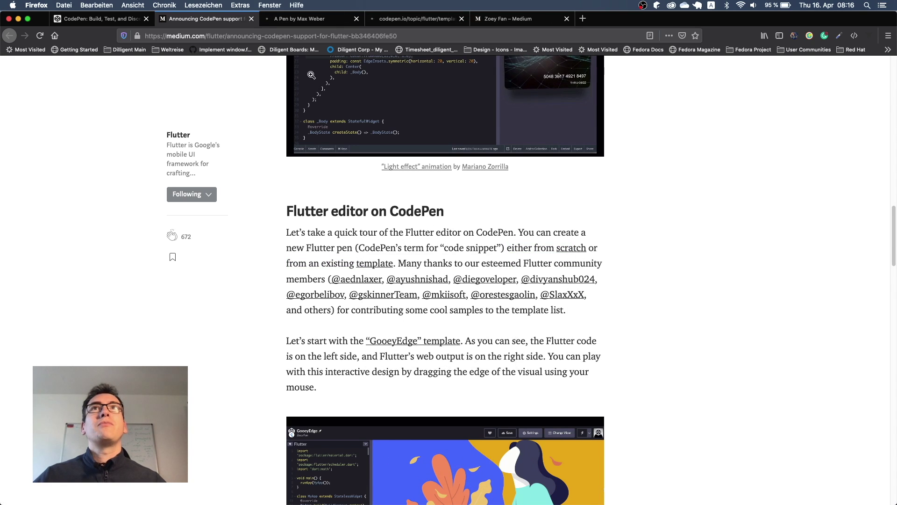
{"action": "left_click", "coordinate": [304, 19]}
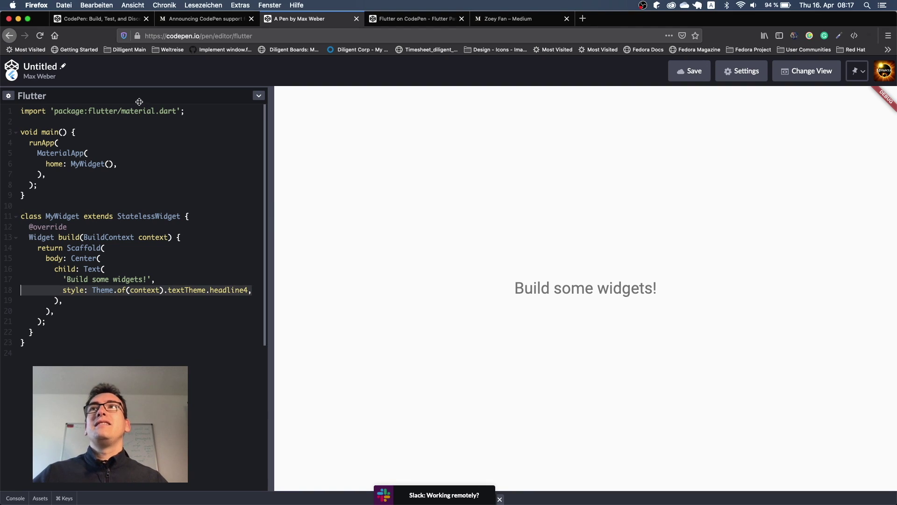
{"action": "left_click", "coordinate": [106, 205]}
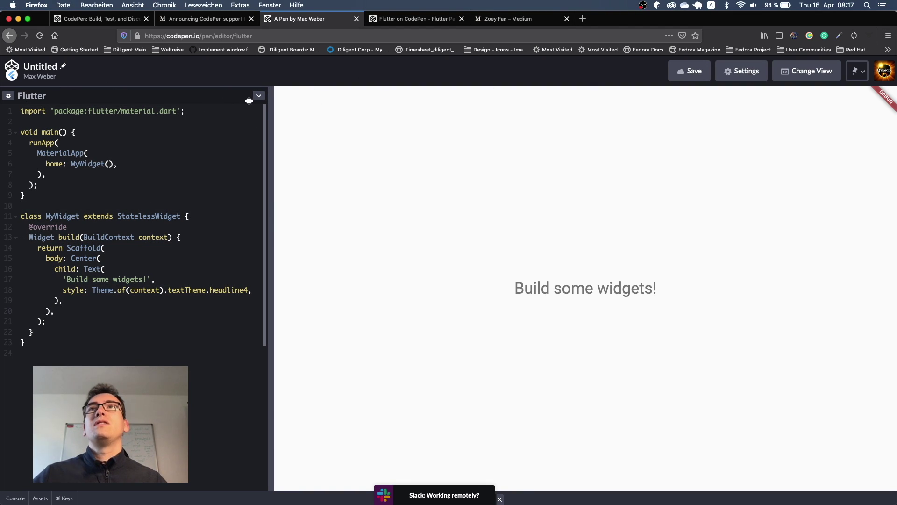
{"action": "left_click", "coordinate": [65, 67]}
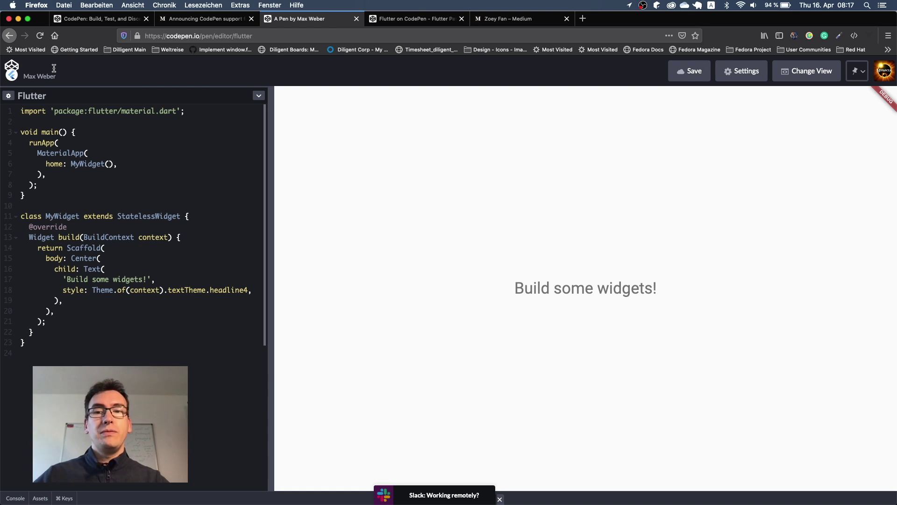
Title the pen 'Flutter Template', save it, and toggle its template setting on and back off
{"action": "type", "text": "Flutter Template"}
{"action": "key", "text": "Return"}
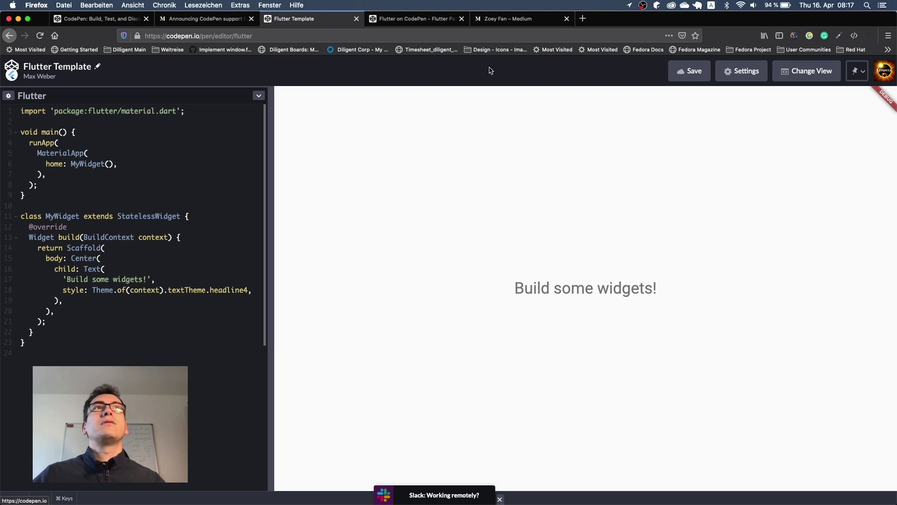
{"action": "left_click", "coordinate": [689, 71]}
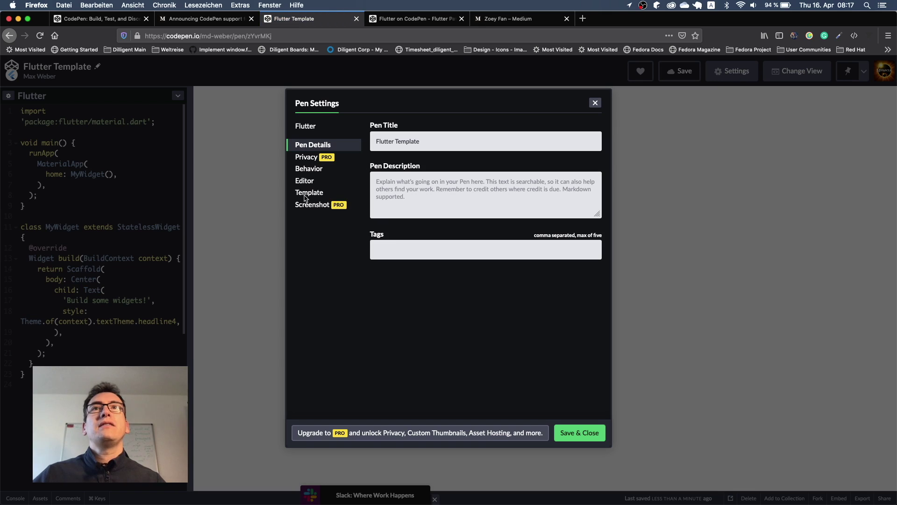
{"action": "left_click", "coordinate": [315, 199]}
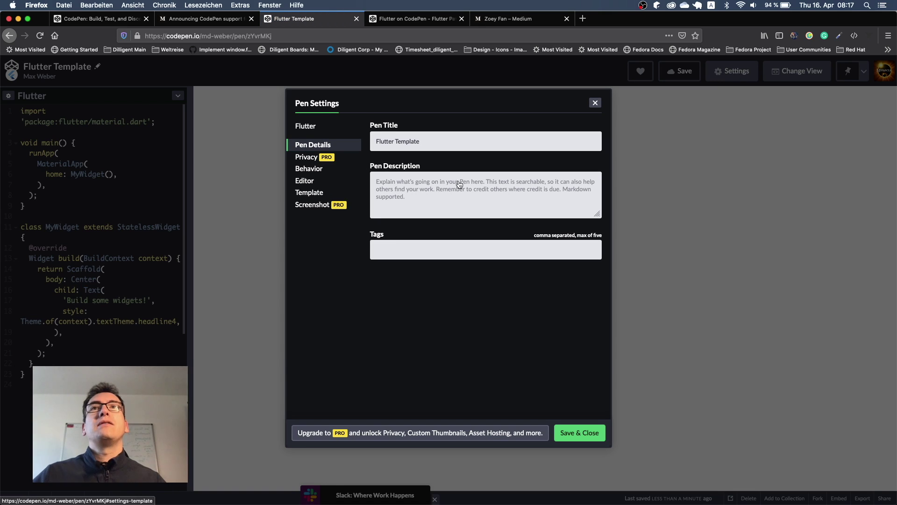
{"action": "left_click", "coordinate": [380, 162]}
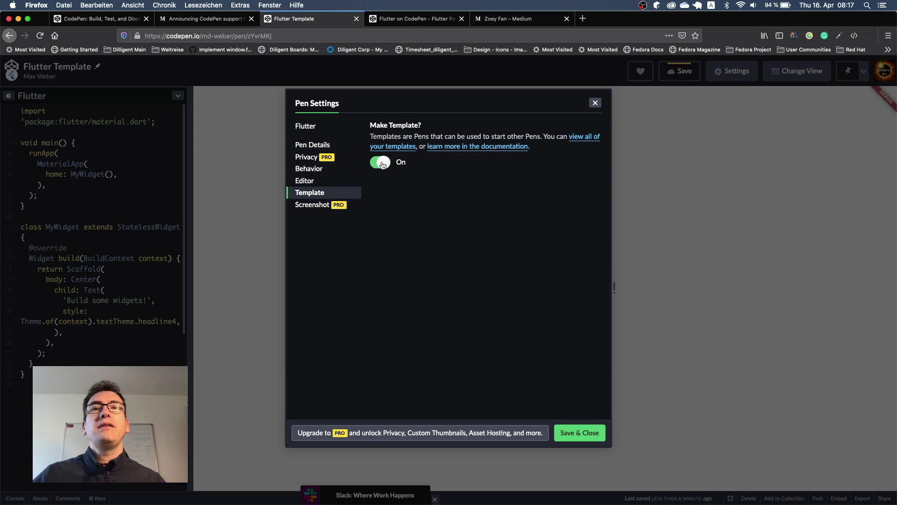
{"action": "left_click", "coordinate": [380, 162]}
{"action": "left_click", "coordinate": [595, 102]}
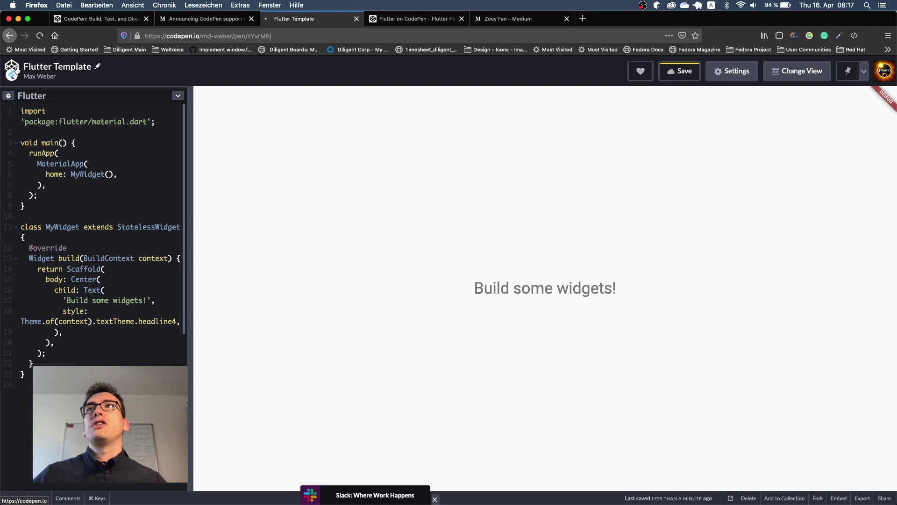
Create a new pen from the Flutter Template via the home page's templates list
{"action": "left_click", "coordinate": [16, 70]}
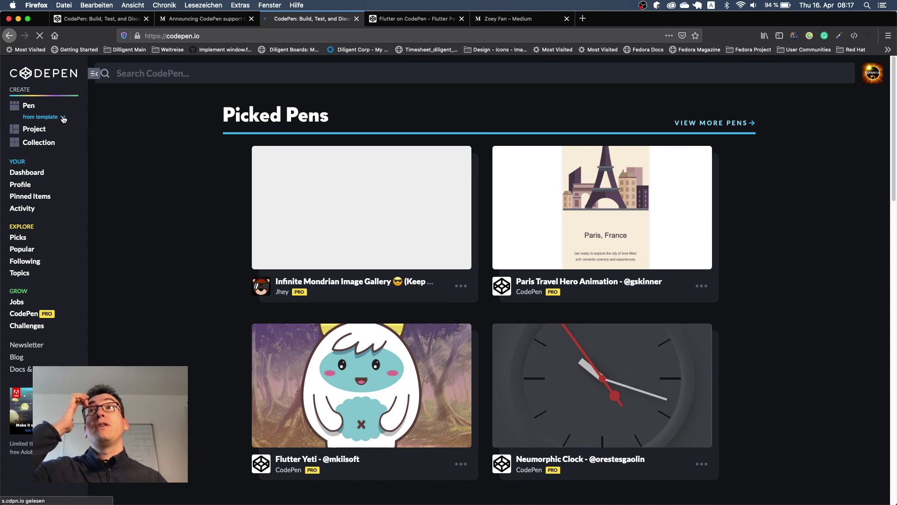
{"action": "left_click", "coordinate": [62, 117]}
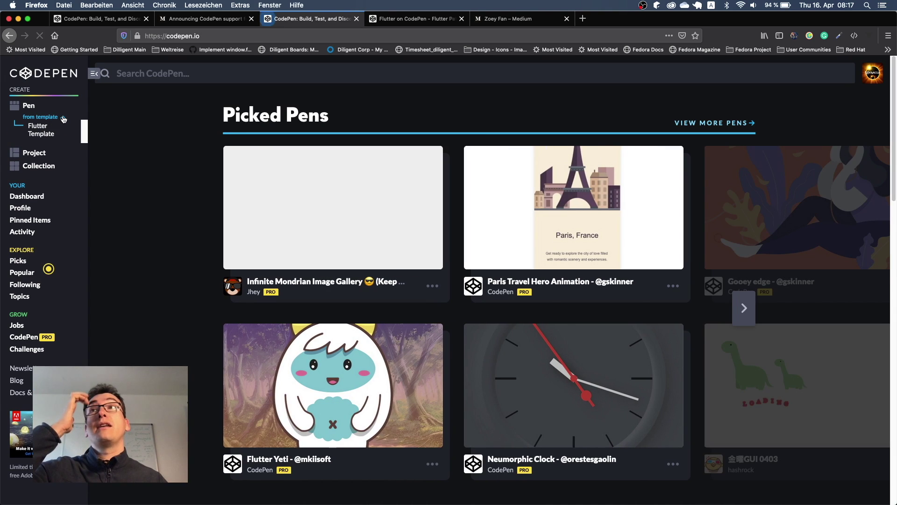
{"action": "left_click", "coordinate": [39, 130]}
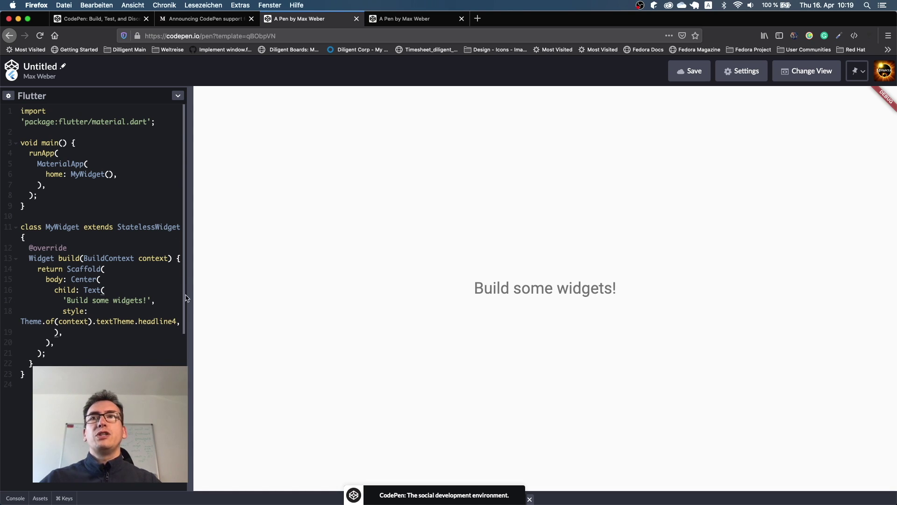
Add appBar: AppBar(title: Text("Hello Youtube!")) inside the Scaffold and save the pen
{"action": "left_click_drag", "start_coordinate": [201, 295], "coordinate": [420, 281]}
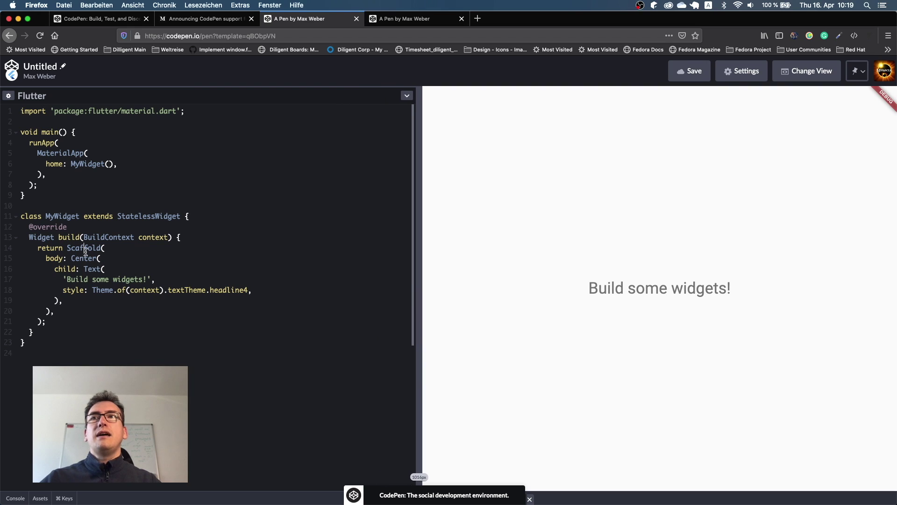
{"action": "left_click", "coordinate": [107, 248]}
{"action": "key", "text": "Return"}
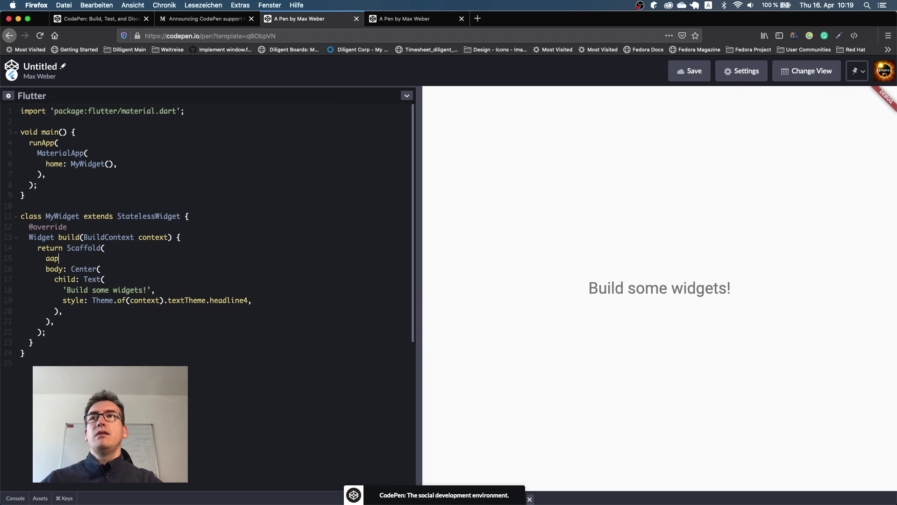
{"action": "type", "text": "appBar: AppBar("}
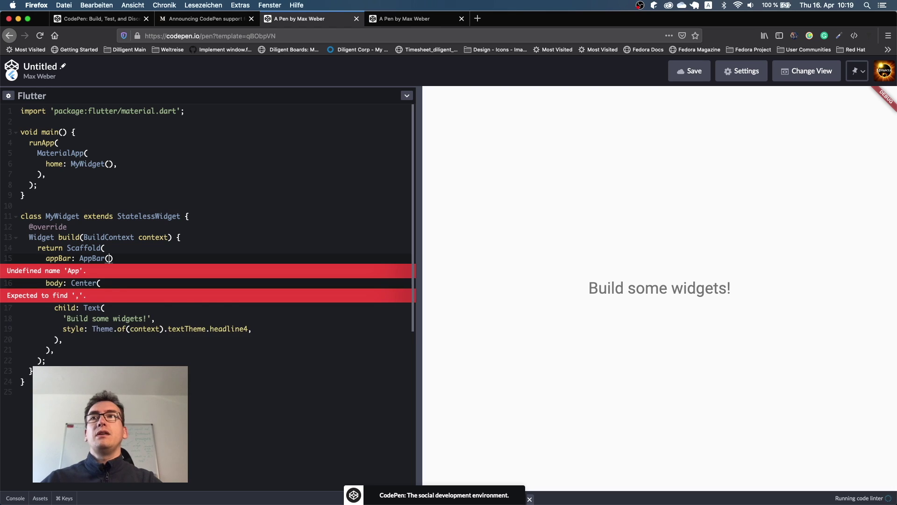
{"action": "key", "text": "Return"}
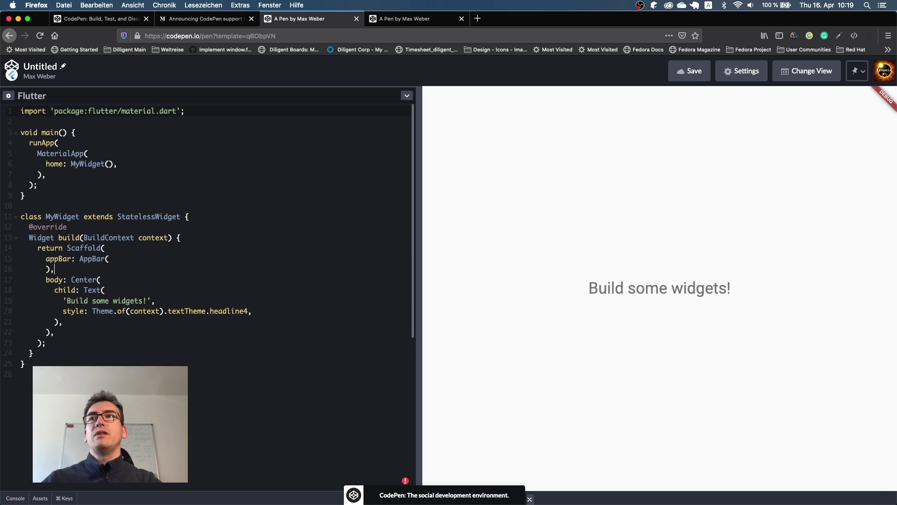
{"action": "key", "text": "Return"}
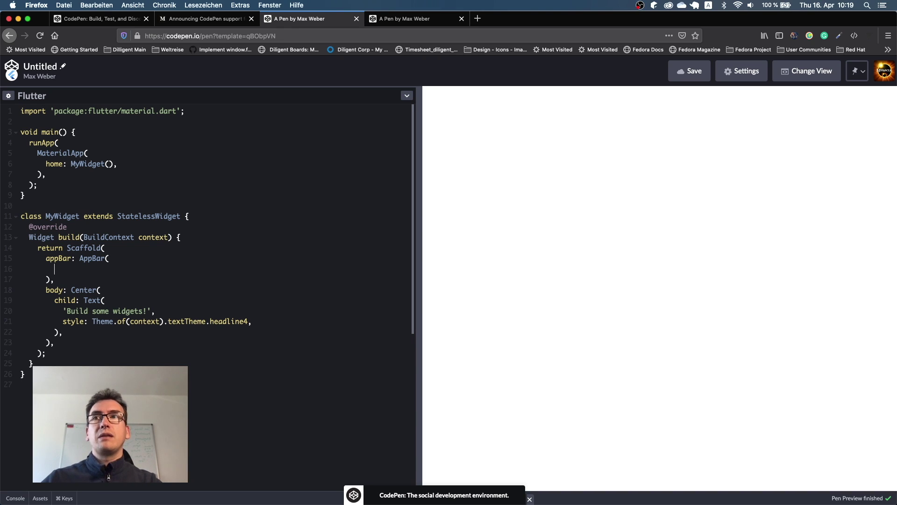
{"action": "type", "text": "title:"}
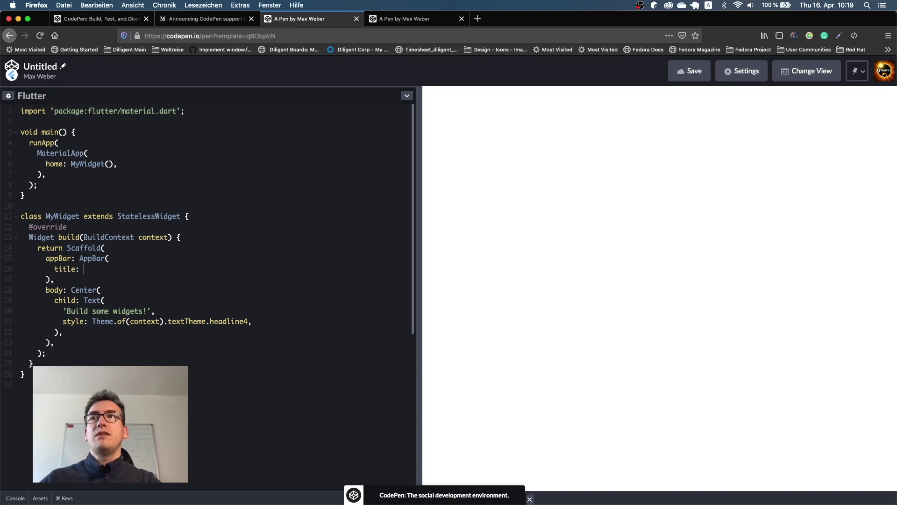
{"action": "key", "text": "BackSpace"}
{"action": "key", "text": "BackSpace"}
{"action": "key", "text": "BackSpace"}
{"action": "key", "text": "BackSpace"}
{"action": "key", "text": "BackSpace"}
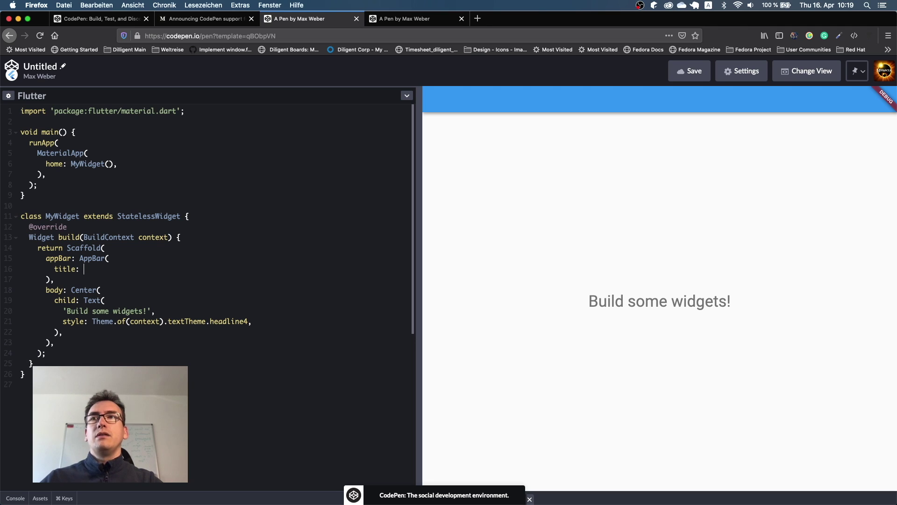
{"action": "type", "text": "Text(\""}
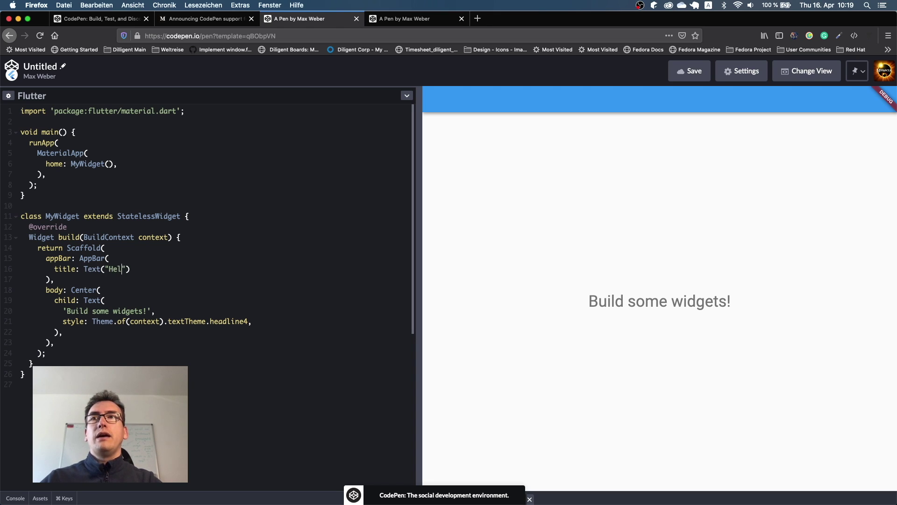
{"action": "type", "text": "Hello Youtube!"}
{"action": "key", "text": "super+s"}
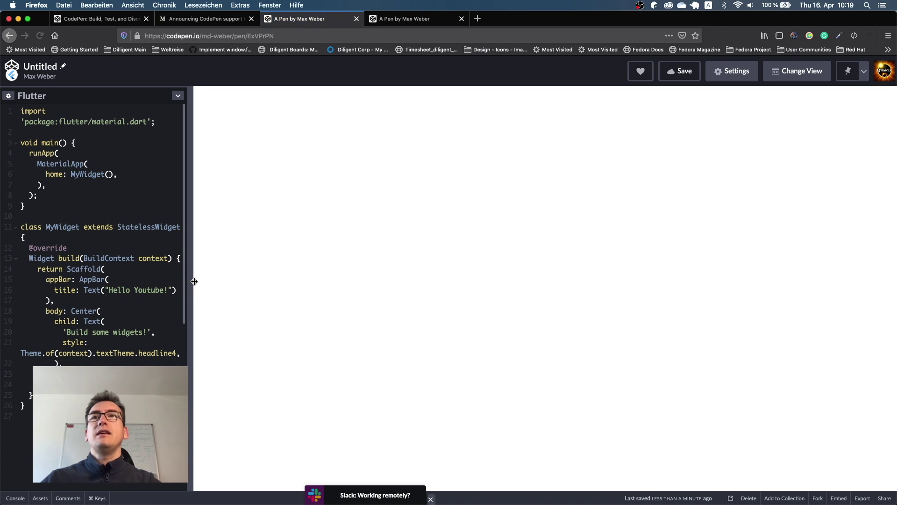
Rename the pen to 'AppBar HelloYoutube'
{"action": "left_click_drag", "start_coordinate": [299, 289], "coordinate": [300, 289]}
{"action": "left_click", "coordinate": [64, 68]}
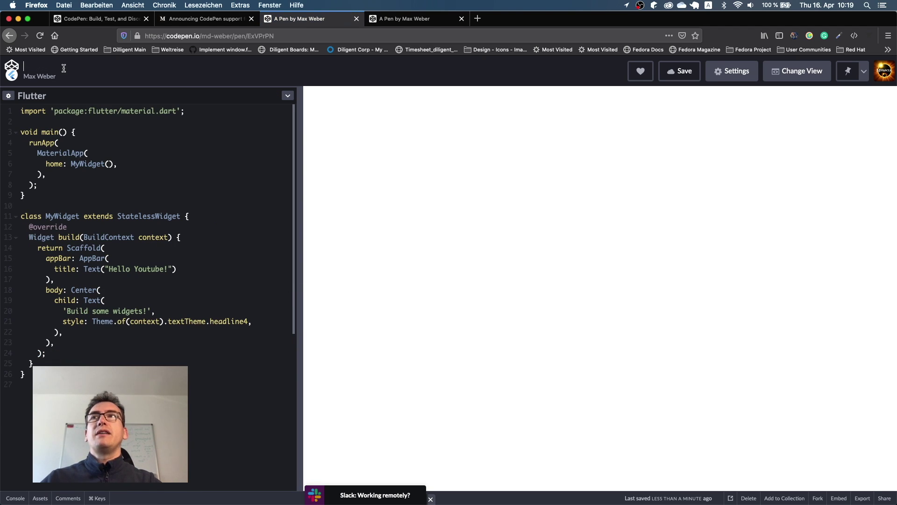
{"action": "type", "text": "AppBar"}
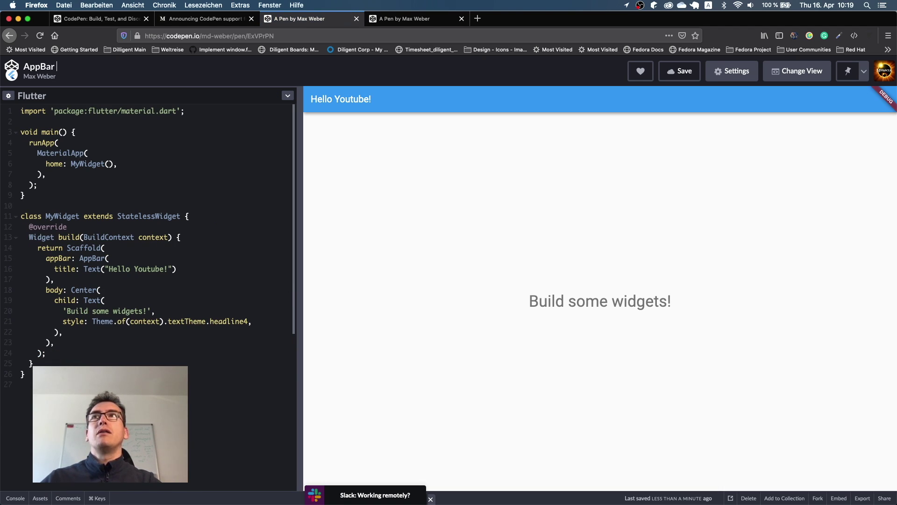
{"action": "type", "text": " HelloYoutube"}
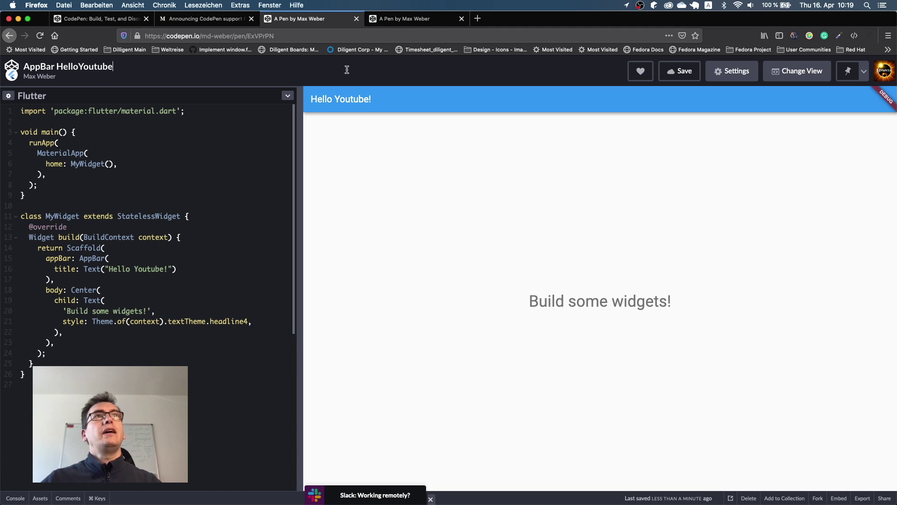
Save the 'AppBar HelloYoutube' pen, check it on the dashboard, and return to the Medium article
{"action": "left_click", "coordinate": [680, 71]}
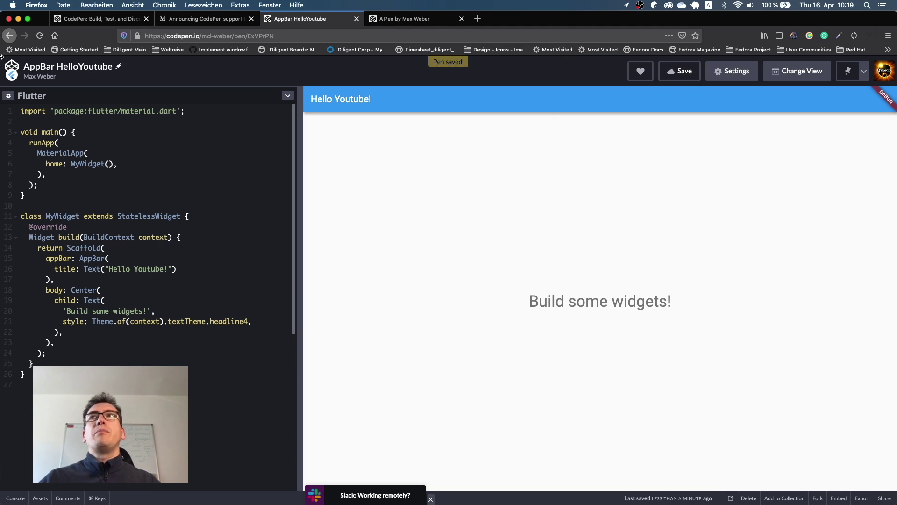
{"action": "left_click", "coordinate": [12, 69]}
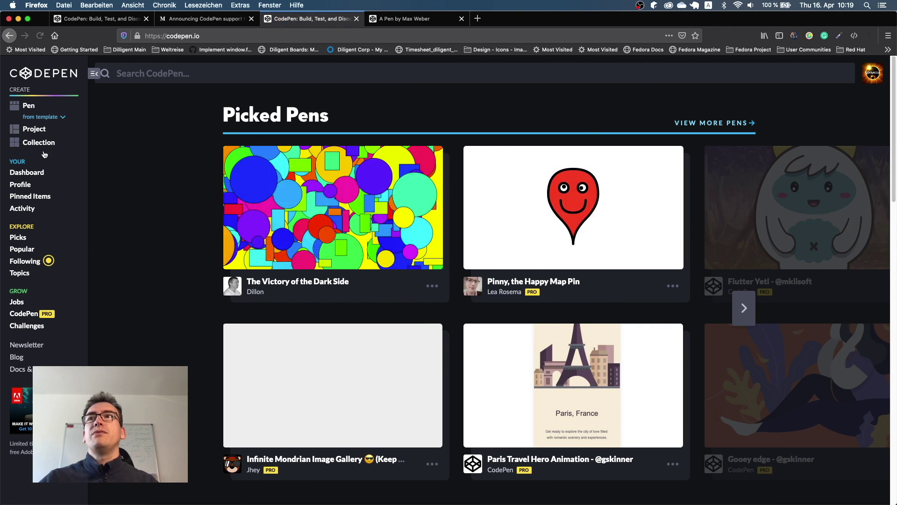
{"action": "left_click", "coordinate": [27, 172]}
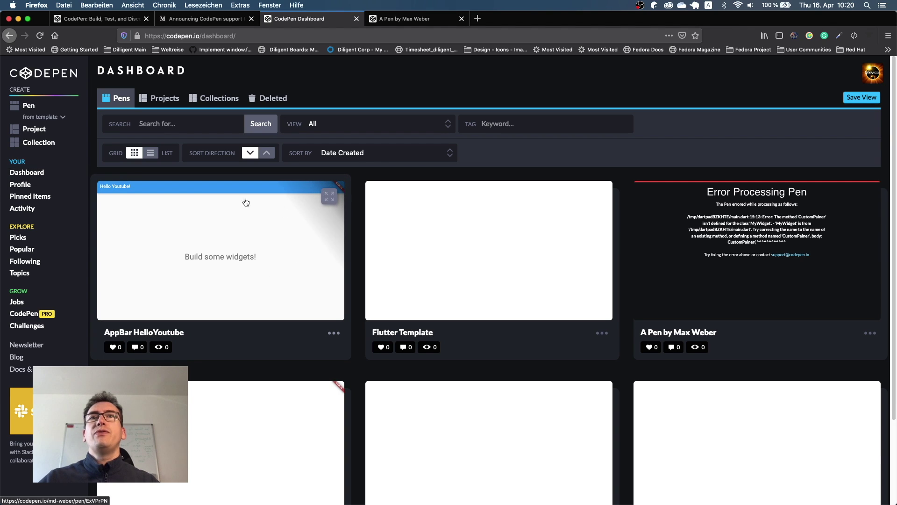
{"action": "scroll", "coordinate": [460, 260], "scroll_direction": "down", "scroll_amount": 3}
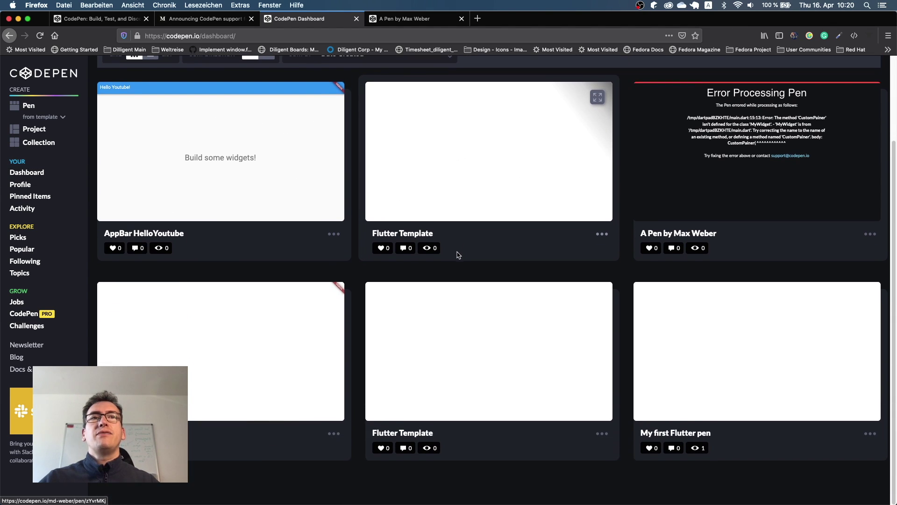
{"action": "scroll", "coordinate": [454, 256], "scroll_direction": "up", "scroll_amount": 3}
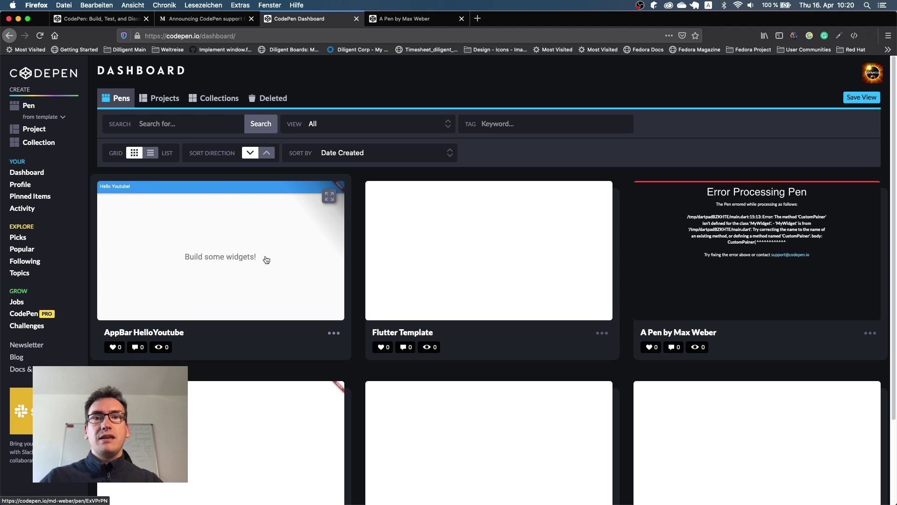
{"action": "left_click", "coordinate": [205, 19]}
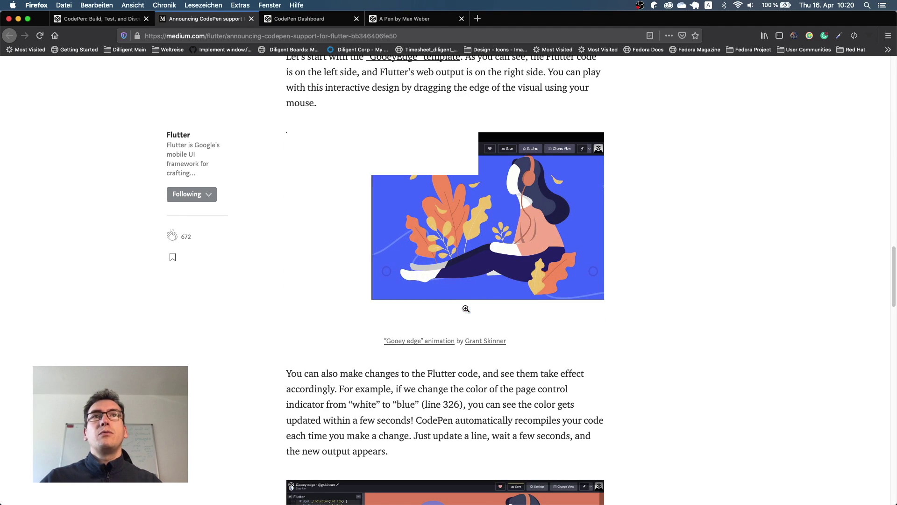
Follow the article's 'template' link to CodePen's Flutter templates page
{"action": "scroll", "coordinate": [471, 306], "scroll_direction": "up", "scroll_amount": 3}
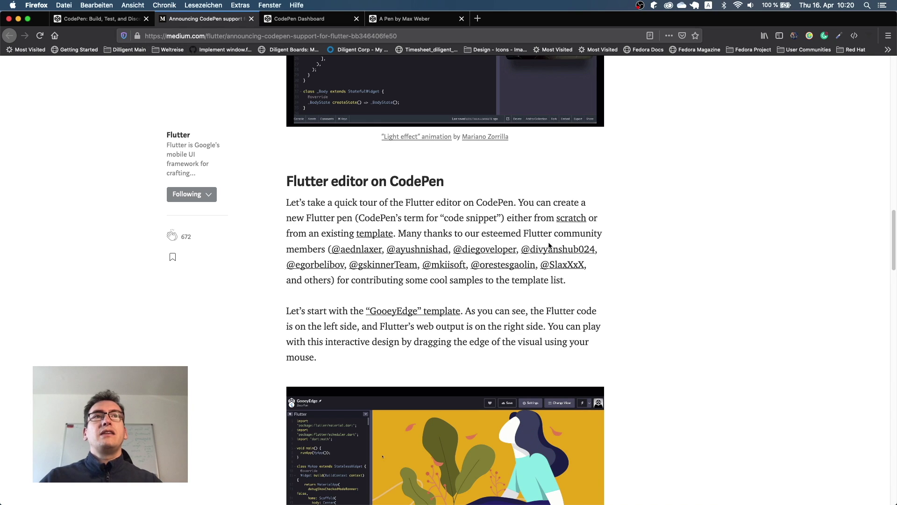
{"action": "left_click_drag", "start_coordinate": [291, 233], "coordinate": [397, 234]}
{"action": "left_click", "coordinate": [374, 234]}
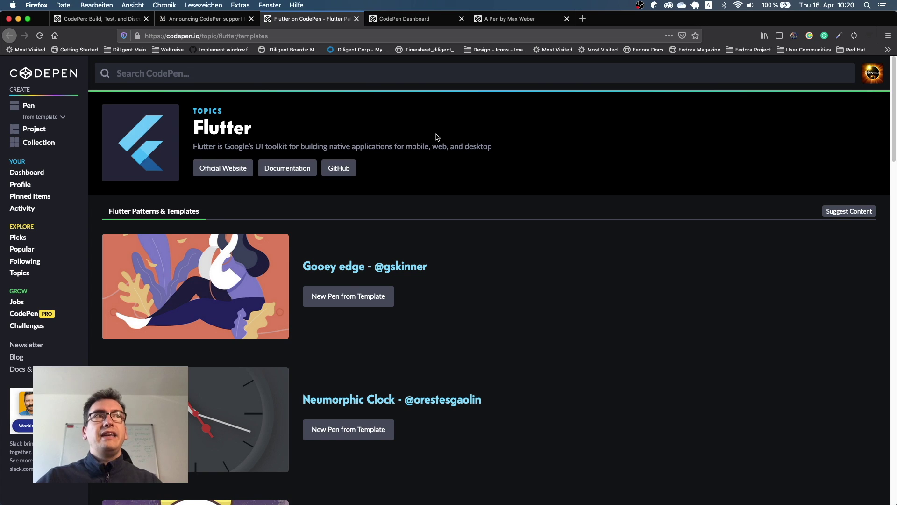
Create a new pen from the Neumorphic Clock template
{"action": "scroll", "coordinate": [437, 137], "scroll_direction": "down", "scroll_amount": 1}
{"action": "scroll", "coordinate": [326, 194], "scroll_direction": "down", "scroll_amount": 7}
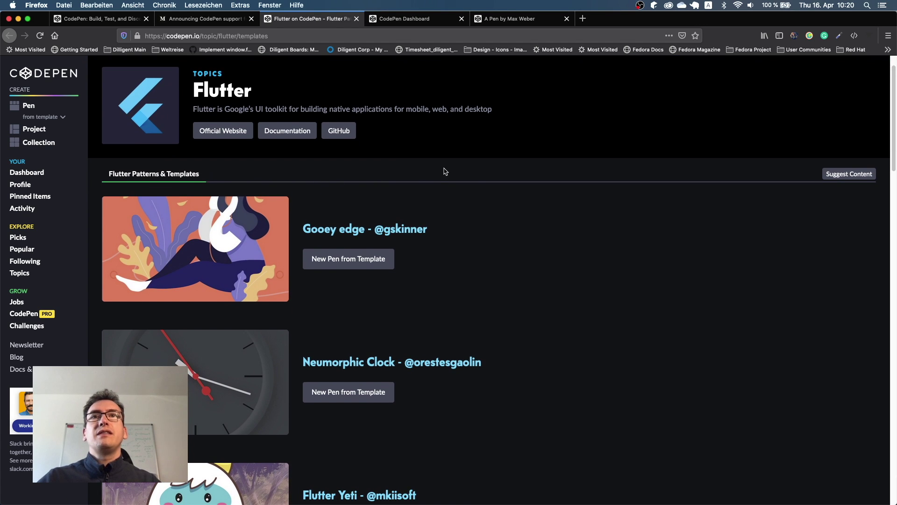
{"action": "scroll", "coordinate": [325, 158], "scroll_direction": "up", "scroll_amount": 1}
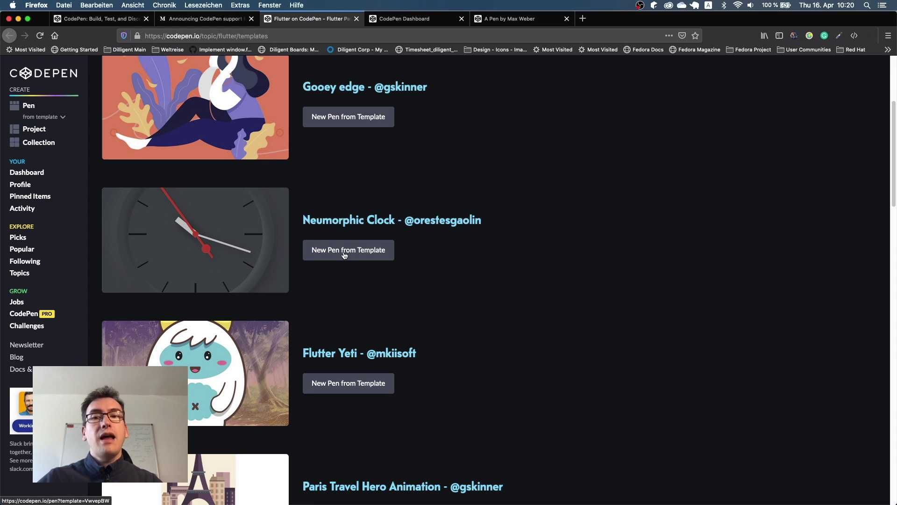
{"action": "left_click", "coordinate": [345, 254]}
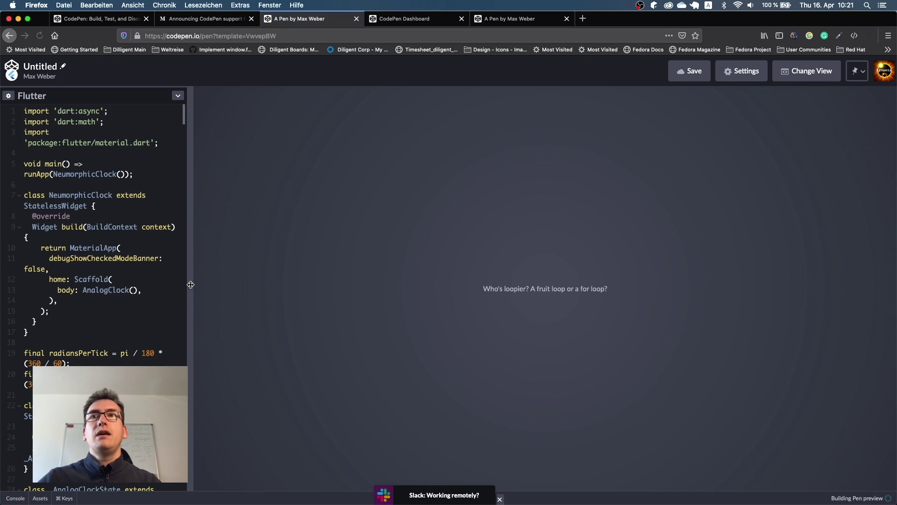
Widen the clock preview and switch it between light and dark themes, ending on light
{"action": "left_click_drag", "start_coordinate": [191, 283], "coordinate": [395, 277]}
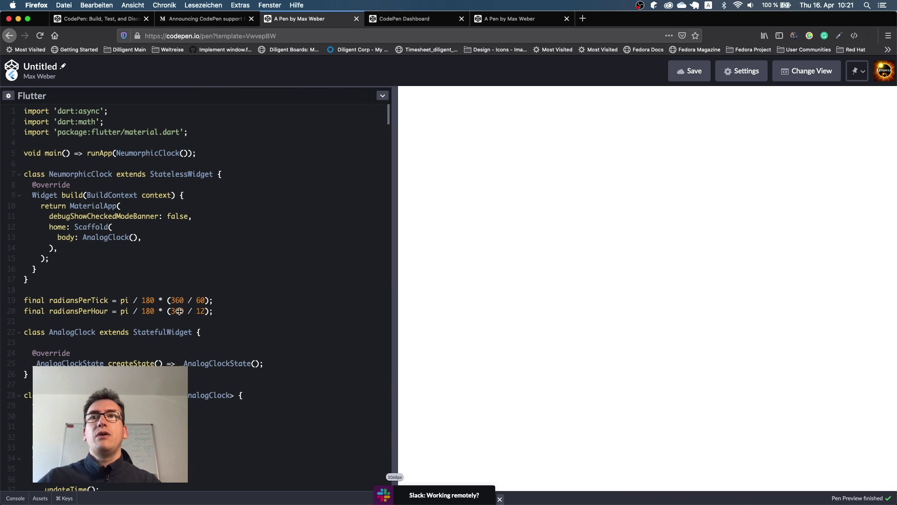
{"action": "scroll", "coordinate": [179, 311], "scroll_direction": "down", "scroll_amount": 10}
{"action": "scroll", "coordinate": [92, 341], "scroll_direction": "up", "scroll_amount": 10}
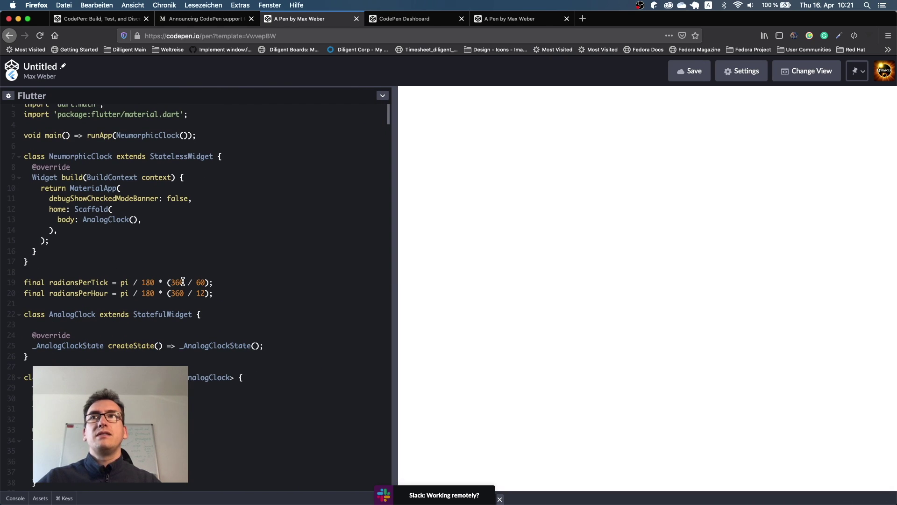
{"action": "scroll", "coordinate": [183, 281], "scroll_direction": "down", "scroll_amount": 2}
{"action": "left_click", "coordinate": [650, 468]}
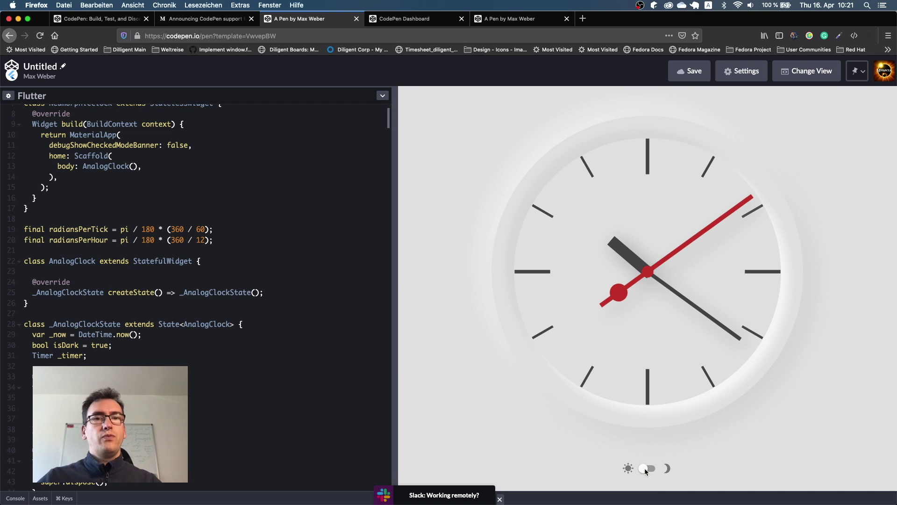
{"action": "left_click", "coordinate": [646, 470]}
{"action": "left_click", "coordinate": [648, 468]}
{"action": "scroll", "coordinate": [161, 304], "scroll_direction": "down", "scroll_amount": 15}
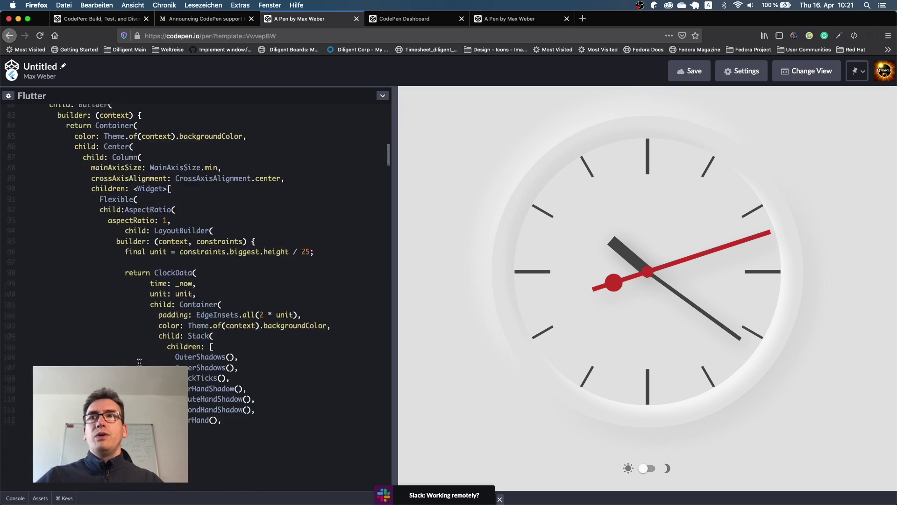
{"action": "scroll", "coordinate": [162, 336], "scroll_direction": "up", "scroll_amount": 5}
{"action": "scroll", "coordinate": [162, 336], "scroll_direction": "up", "scroll_amount": 15}
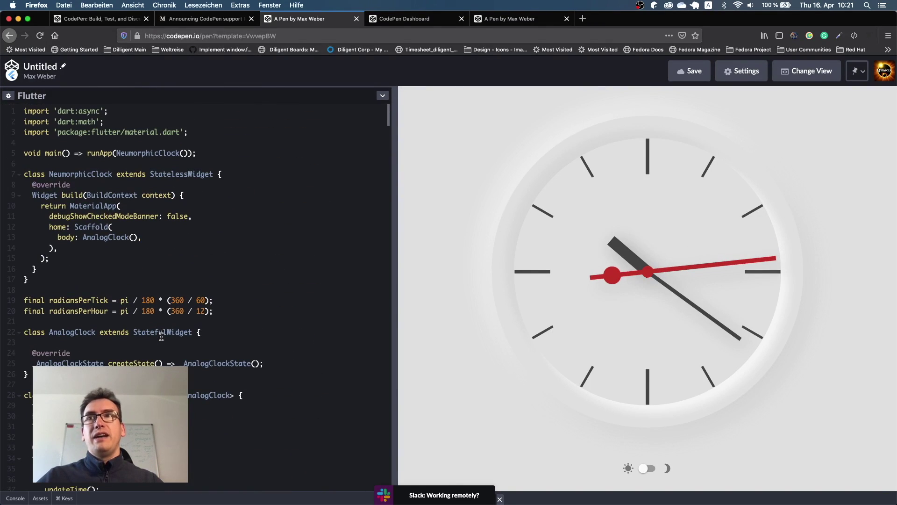
{"action": "scroll", "coordinate": [158, 337], "scroll_direction": "down", "scroll_amount": 2}
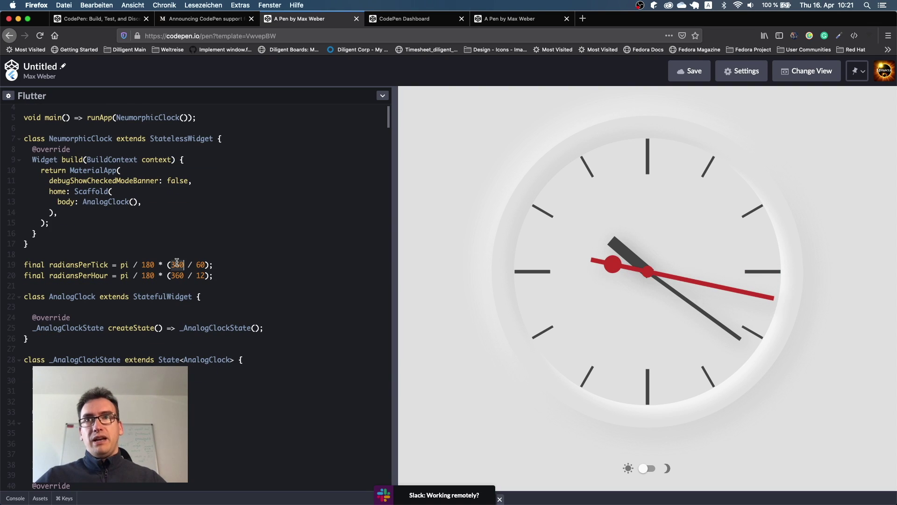
Change 360 to 100 in both radiansPerTick and radiansPerHour
{"action": "double_click", "coordinate": [177, 265]}
{"action": "type", "text": "100"}
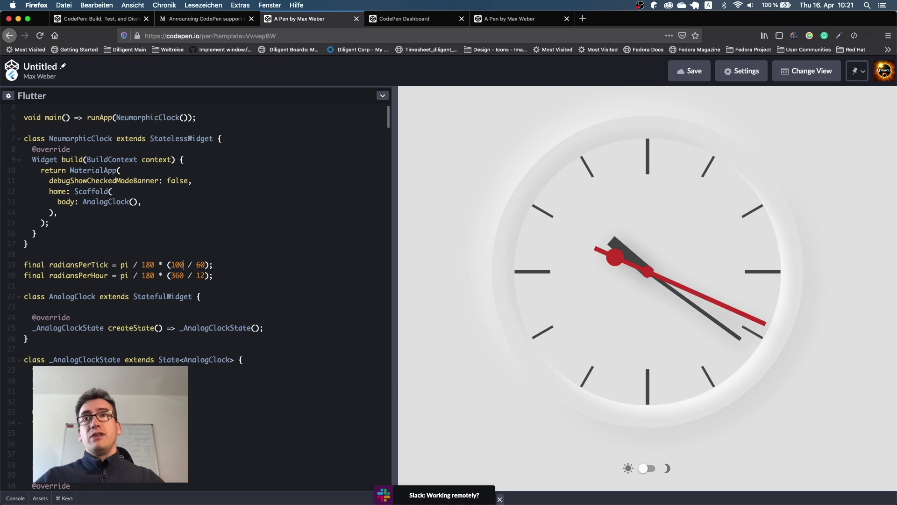
{"action": "double_click", "coordinate": [178, 276]}
{"action": "type", "text": "100"}
{"action": "left_click", "coordinate": [197, 318]}
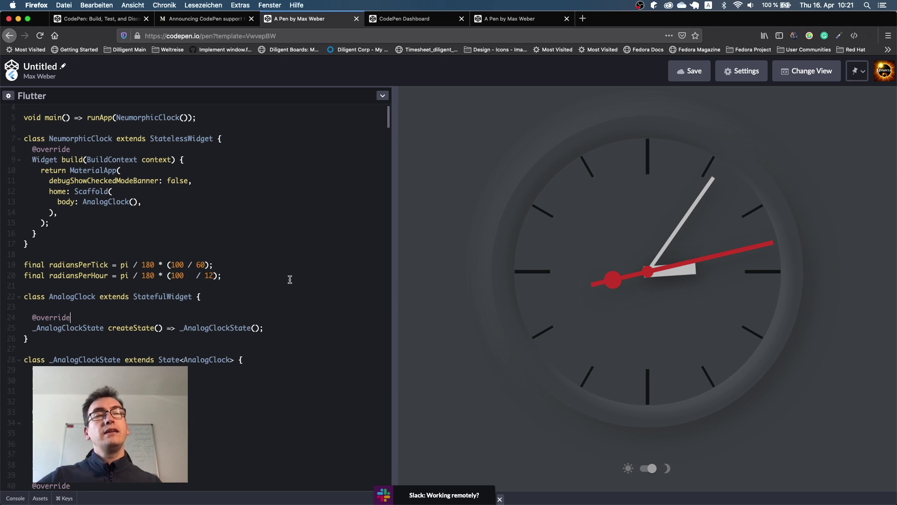
Leave the edited clock pen unsaved, confirming 'Seite verlassen', and return to the CodePen home page
{"action": "left_click", "coordinate": [208, 19]}
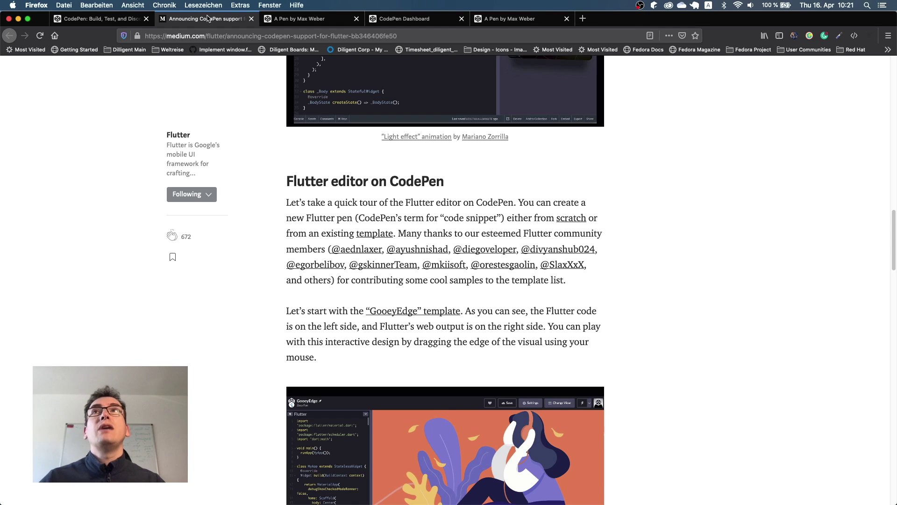
{"action": "left_click", "coordinate": [303, 19]}
{"action": "left_click", "coordinate": [13, 64]}
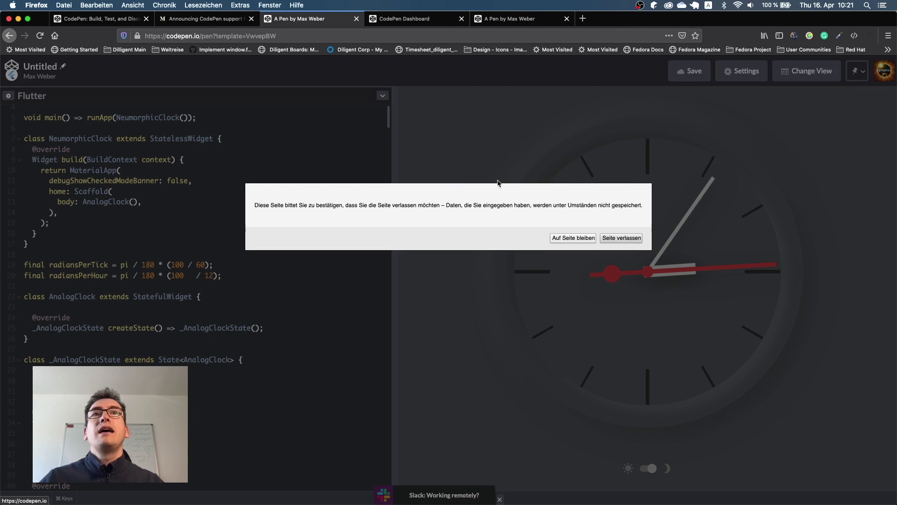
{"action": "left_click", "coordinate": [621, 238]}
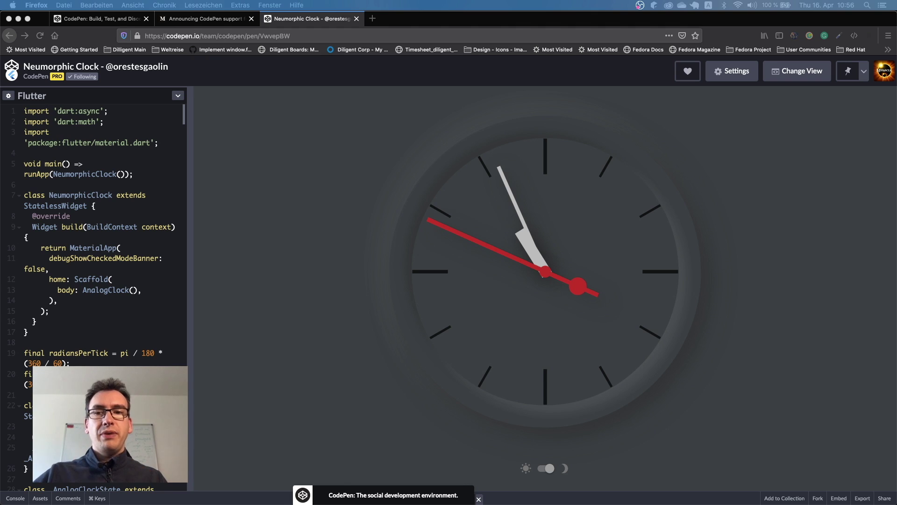
Copy the pen's URL and load it in a new private browsing window
{"action": "left_click", "coordinate": [332, 115]}
{"action": "key", "text": "super+l"}
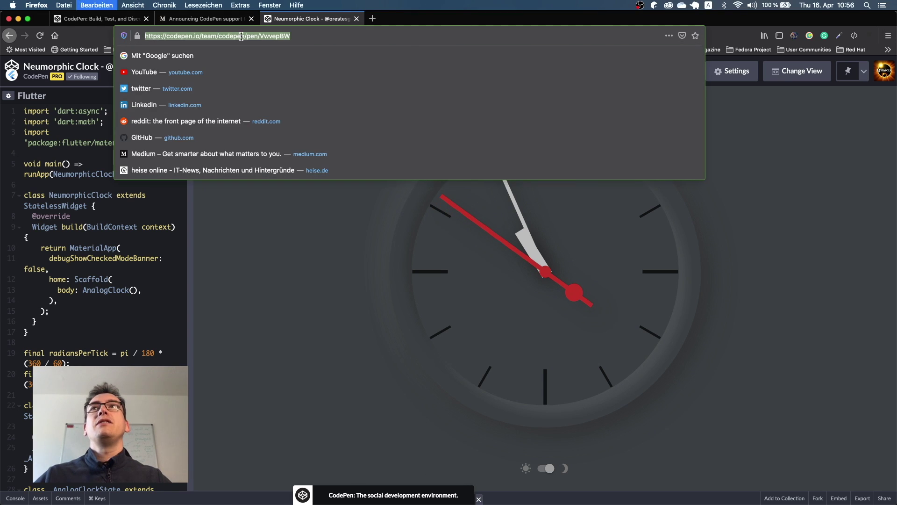
{"action": "key", "text": "super+c"}
{"action": "key", "text": "super+shift+p"}
{"action": "key", "text": "super+v"}
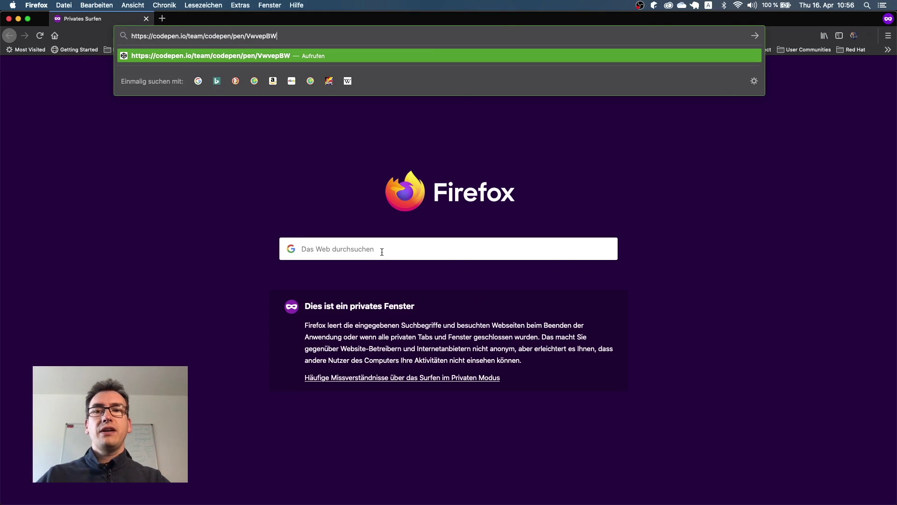
{"action": "key", "text": "Return"}
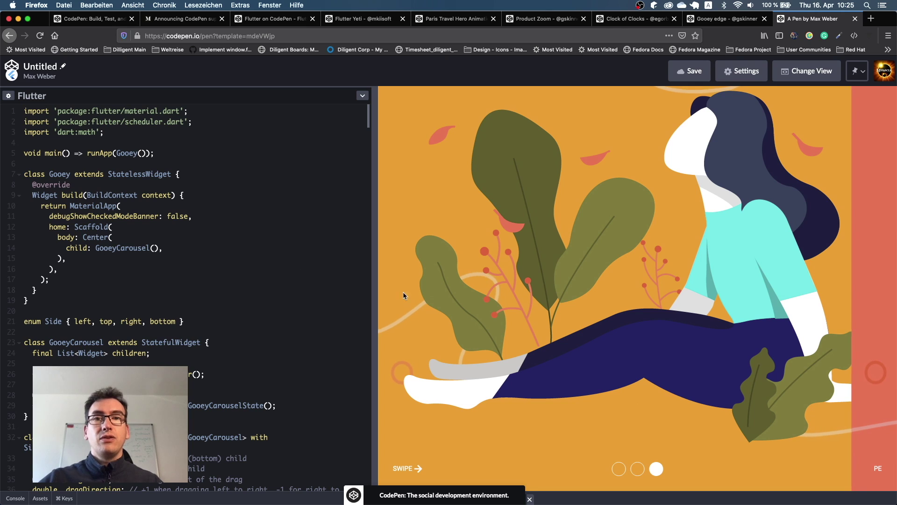
Swipe the Gooey carousel, expand and collapse the Paris card's detail page, and close the Clock of Clocks tab
{"action": "left_click_drag", "start_coordinate": [401, 309], "coordinate": [795, 294]}
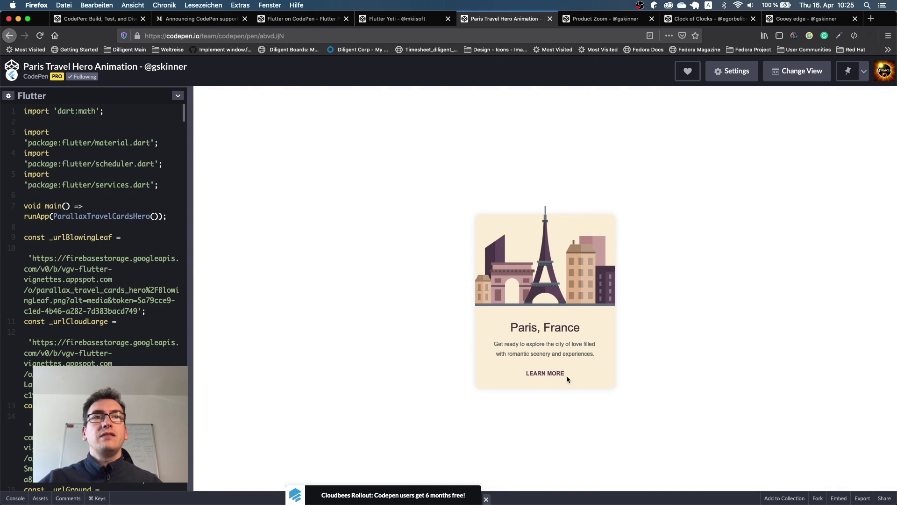
{"action": "left_click", "coordinate": [545, 374]}
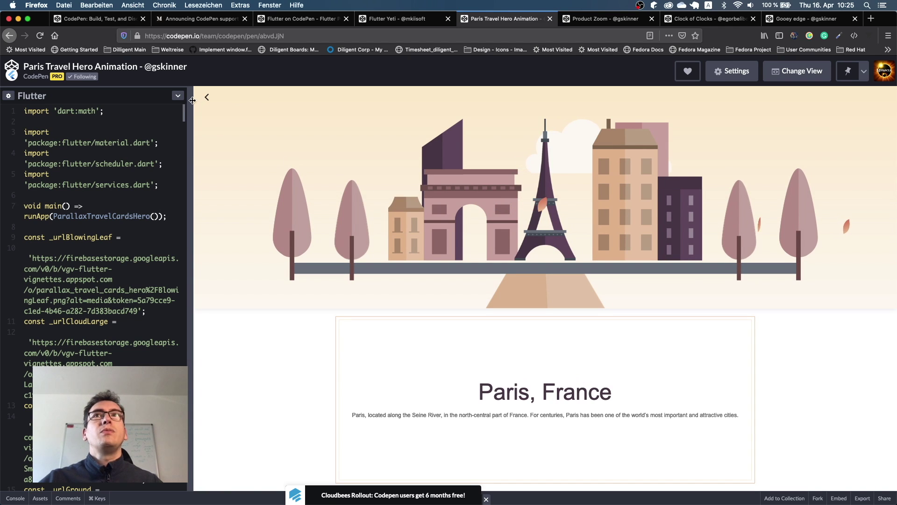
{"action": "left_click", "coordinate": [207, 98]}
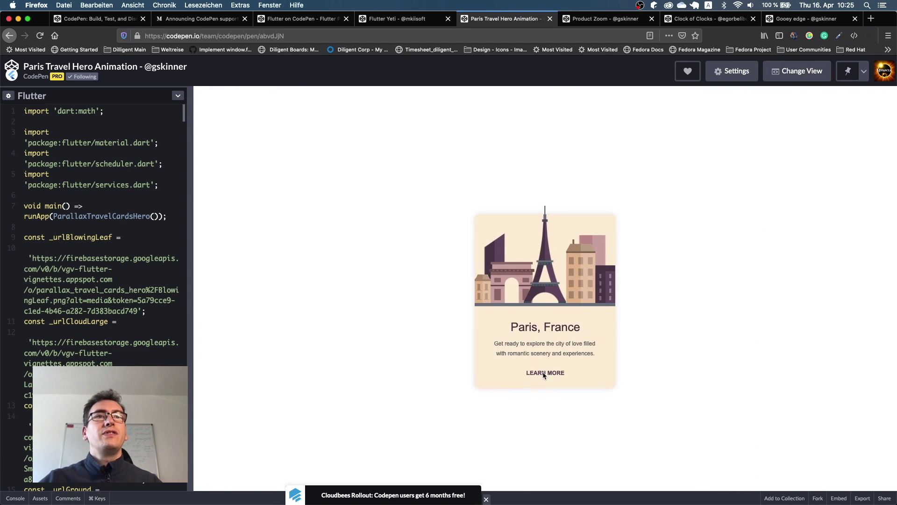
{"action": "left_click", "coordinate": [544, 374]}
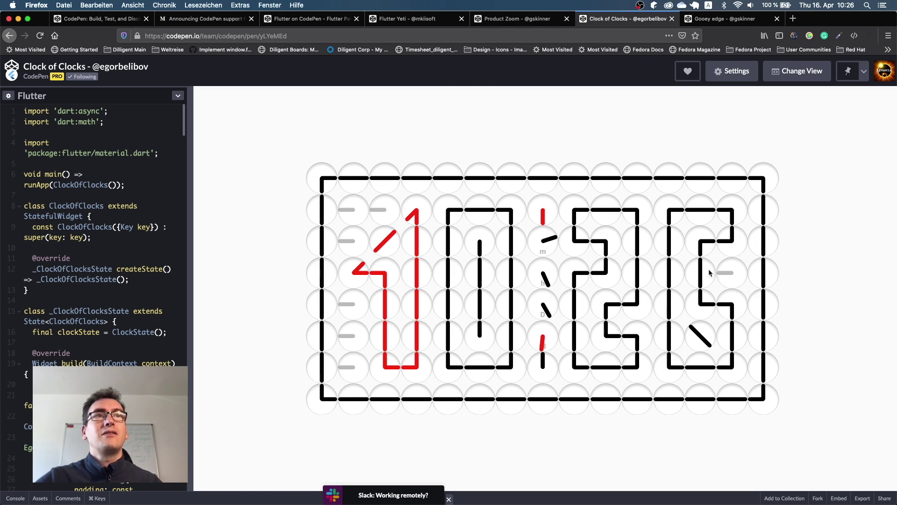
{"action": "left_click", "coordinate": [673, 19]}
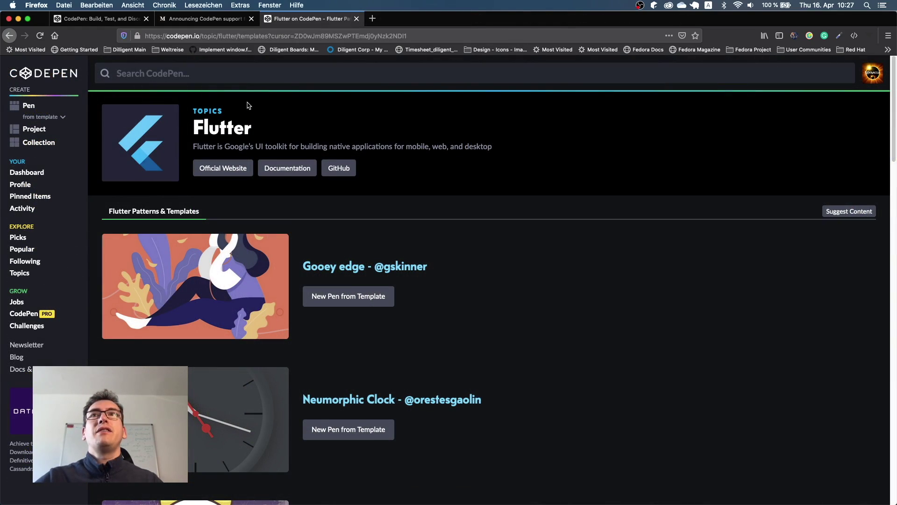
Load the next page of Flutter templates, starting with Sunflower, Conways Game of Flutter and Bubble Animation Effect
{"action": "scroll", "coordinate": [424, 280], "scroll_direction": "down", "scroll_amount": 10}
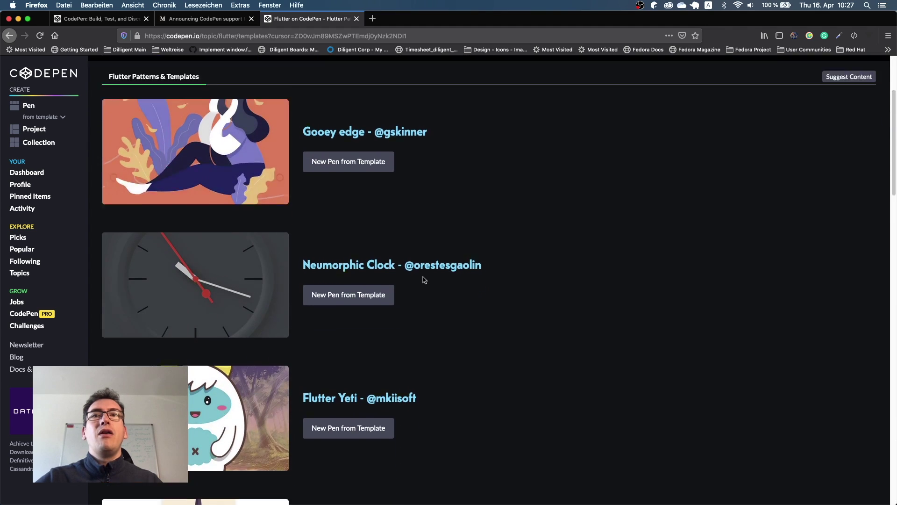
{"action": "scroll", "coordinate": [425, 280], "scroll_direction": "down", "scroll_amount": 14}
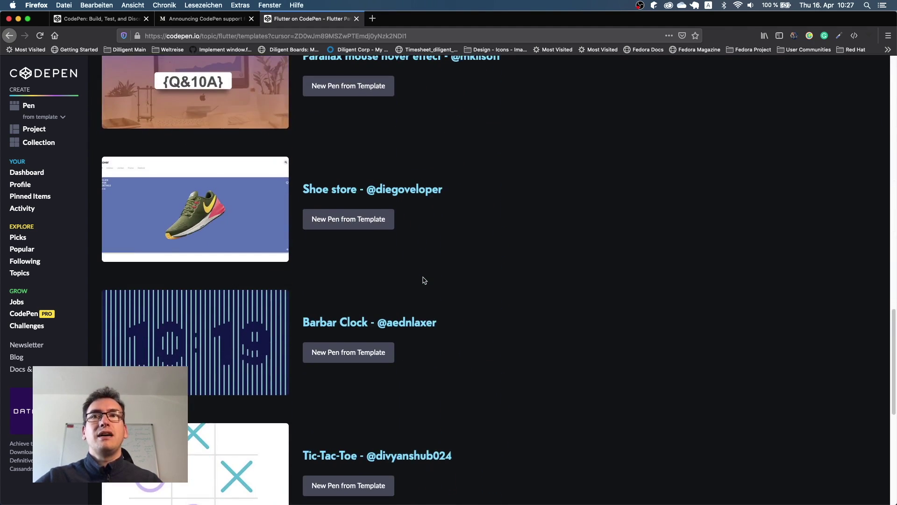
{"action": "scroll", "coordinate": [425, 281], "scroll_direction": "down", "scroll_amount": 2}
{"action": "left_click", "coordinate": [485, 280]}
{"action": "scroll", "coordinate": [492, 284], "scroll_direction": "up", "scroll_amount": 7}
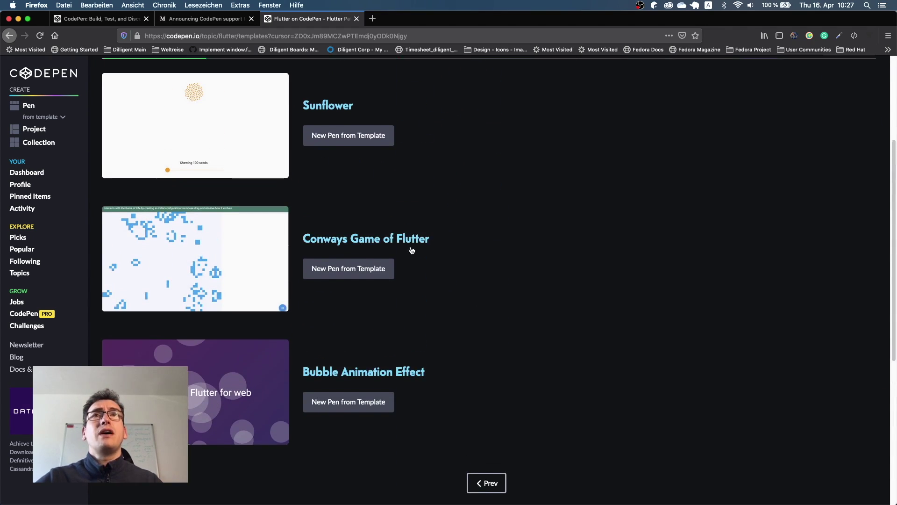
{"action": "scroll", "coordinate": [488, 277], "scroll_direction": "up", "scroll_amount": 3}
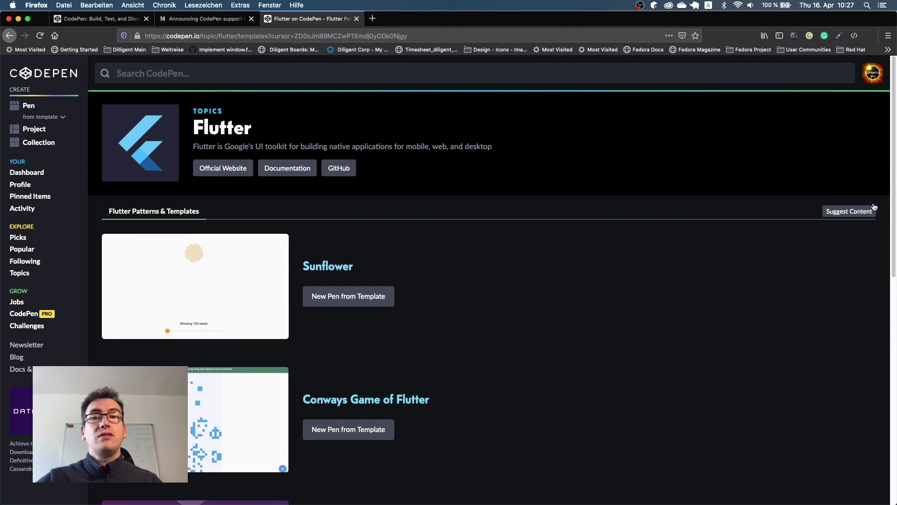